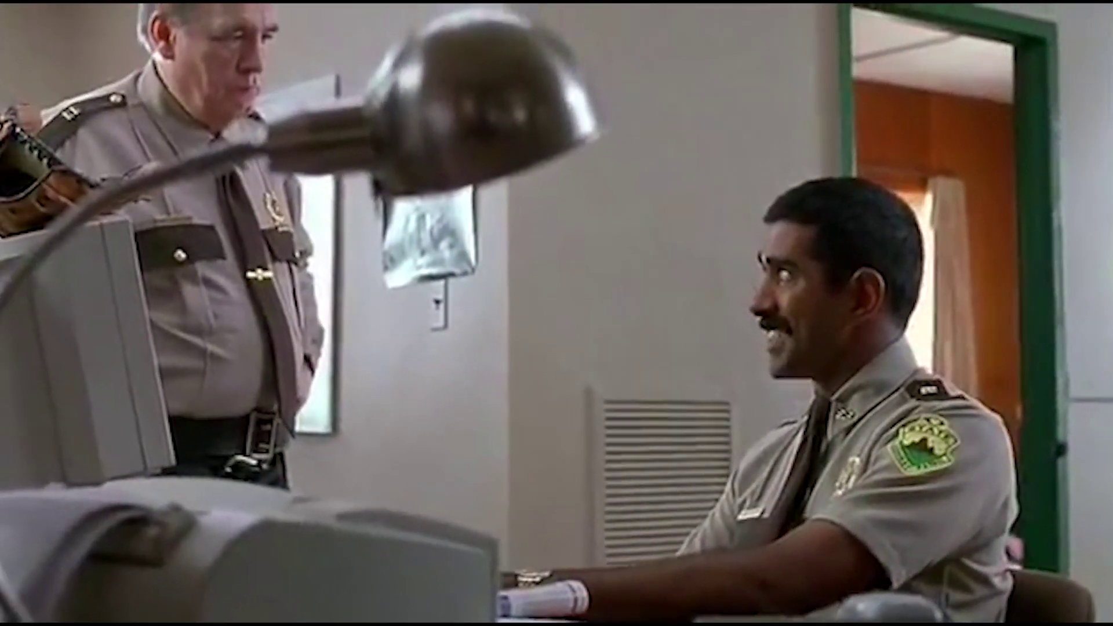
pyautogui.hotkey('ctrl', '`')
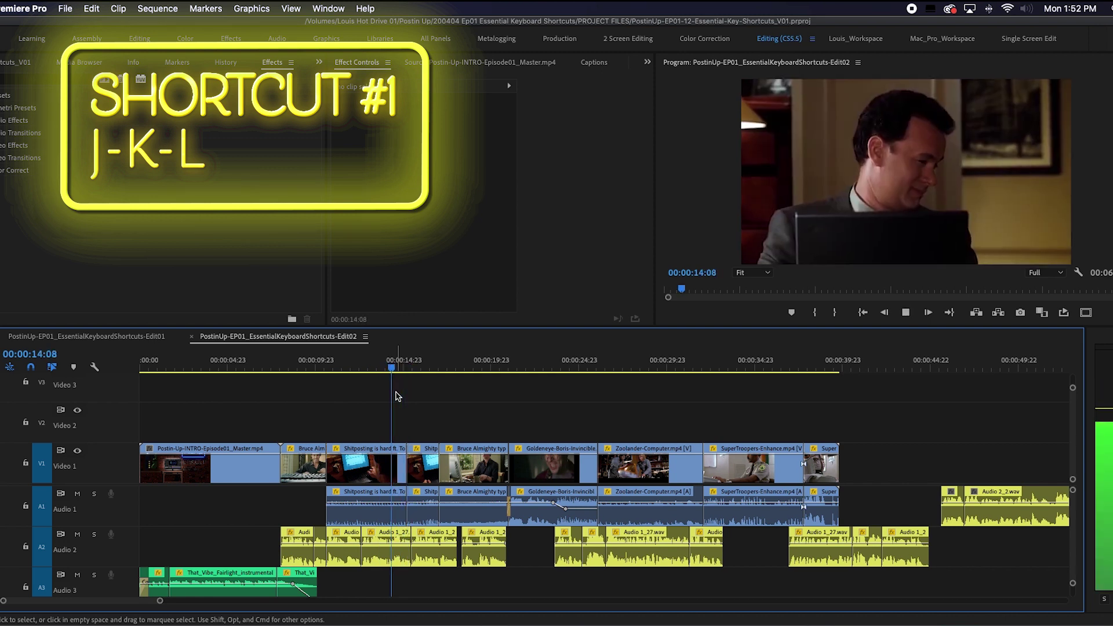
# - Shuttle playback backward through the EssentialKeyboardShortcuts-Edit02 sequence and stop it
pyautogui.press('j')
pyautogui.press('j')
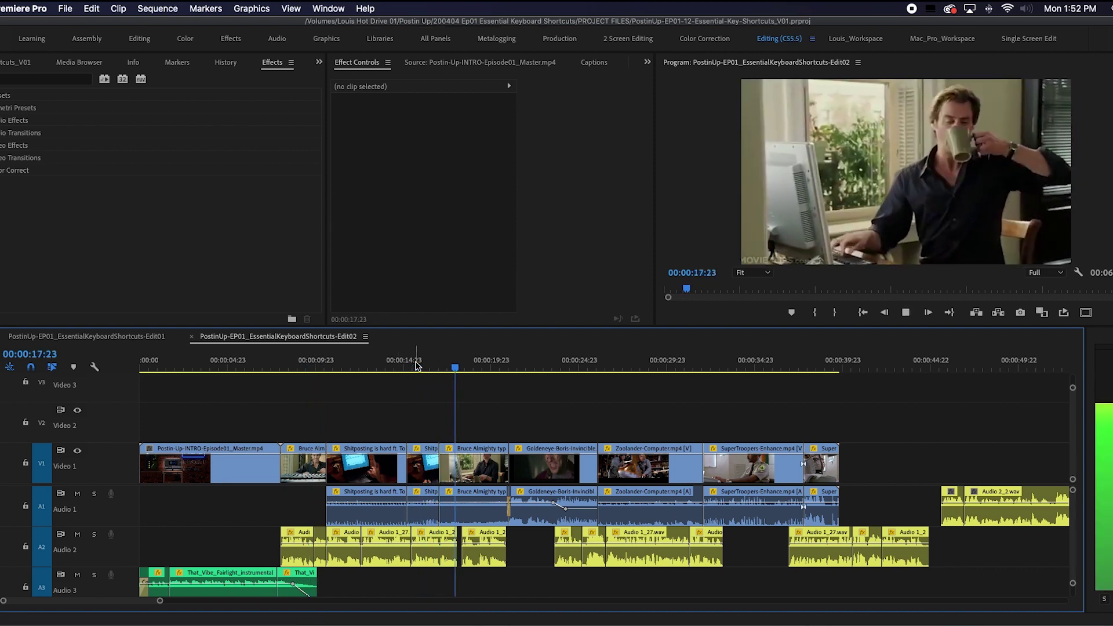
pyautogui.press('k')
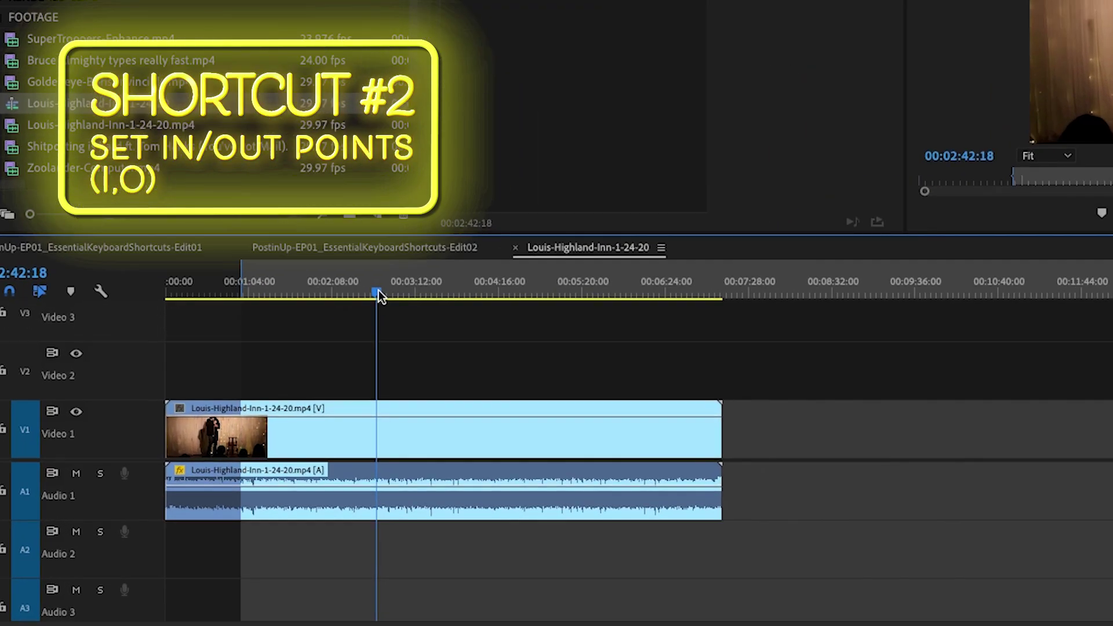
# - Set an Out point at about 00:02:48 in the Louis-Highland-Inn sequence and move the playhead back inside the marked range
pyautogui.moveTo(378, 290); pyautogui.dragTo(385, 291)
pyautogui.press('o')
pyautogui.moveTo(331, 249); pyautogui.dragTo(296, 253)
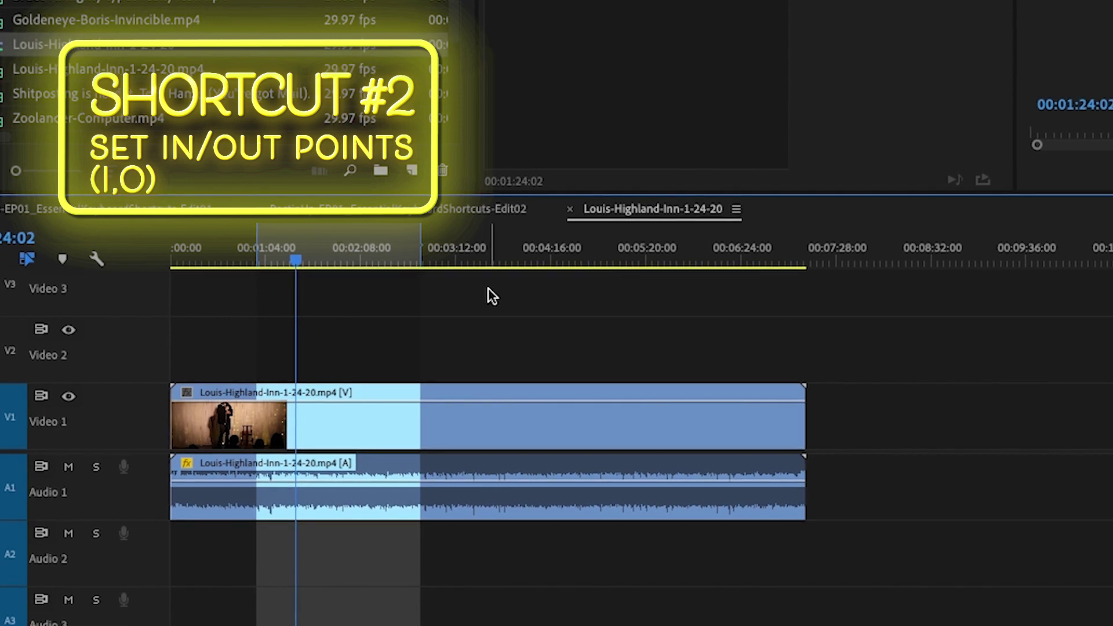
# - Mark a new In and Out range around 00:03:59:03 in the Louis-Highland-Inn sequence and park the playhead inside it
pyautogui.press('space')
pyautogui.click(500, 255)
pyautogui.press('i')
pyautogui.click(587, 254)
pyautogui.press('o')
pyautogui.click(528, 249)
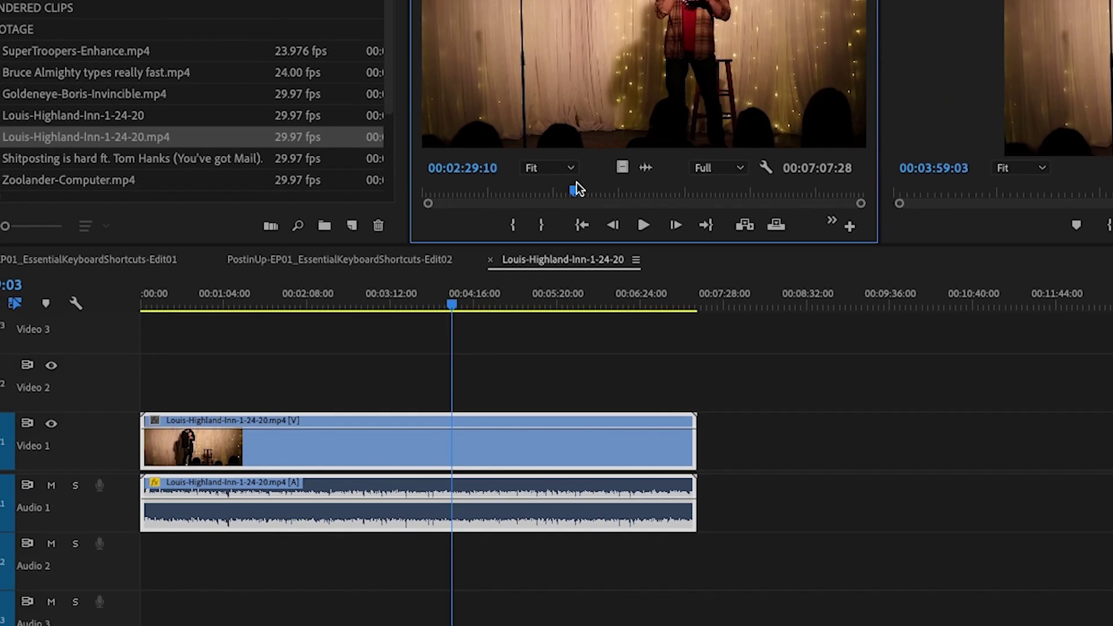
# - Mark the source clip from 00:02:29:10 to about 00:02:43 and place that section on Video 1 after the main clip
pyautogui.press('i')
pyautogui.press('l')
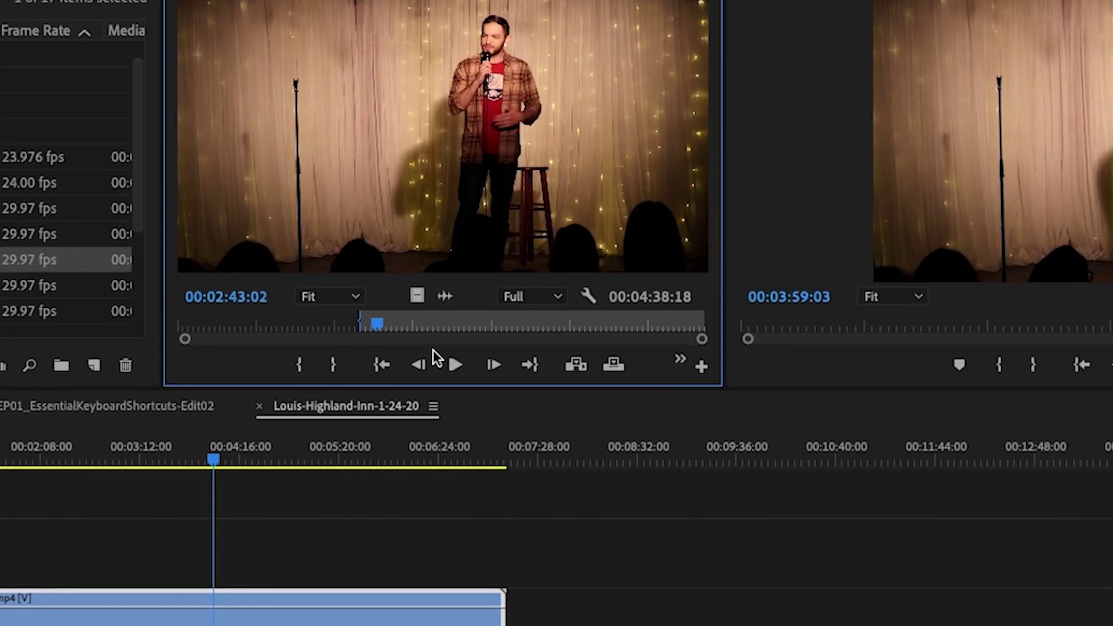
pyautogui.press('o')
pyautogui.moveTo(440, 174); pyautogui.dragTo(661, 603)
# - Mark a 00:00:52:13 section ending at 00:05:18:23 in the source clip and place it on Video 1 after the short section
pyautogui.press('i')
pyautogui.moveTo(499, 319); pyautogui.dragTo(575, 320)
pyautogui.press('o')
pyautogui.moveTo(441, 145); pyautogui.dragTo(787, 546)
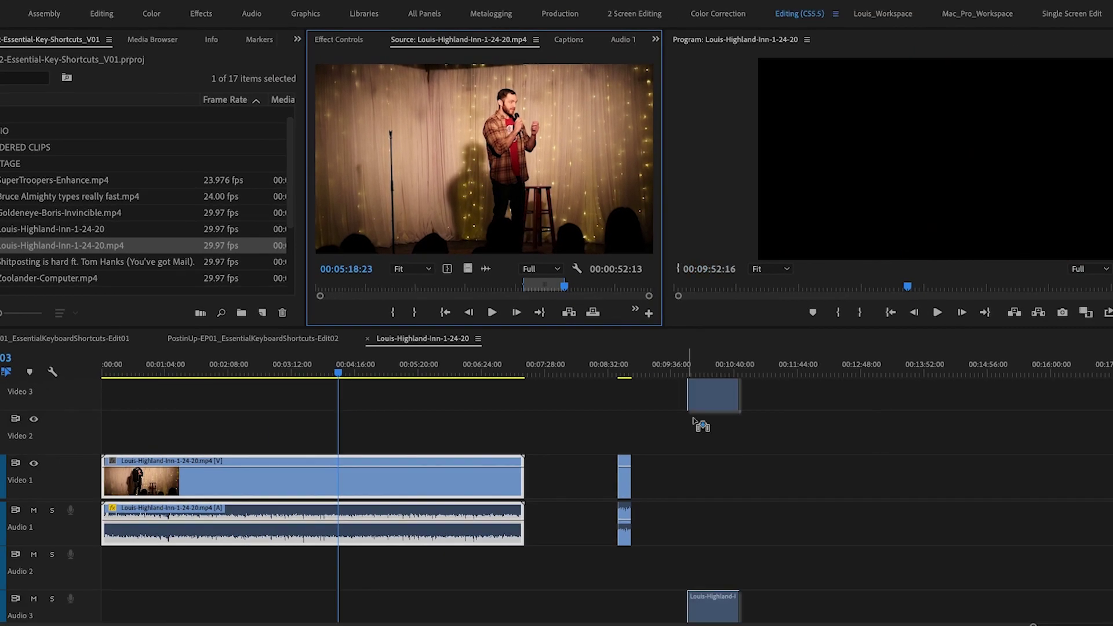
pyautogui.moveTo(693, 419); pyautogui.dragTo(714, 473)
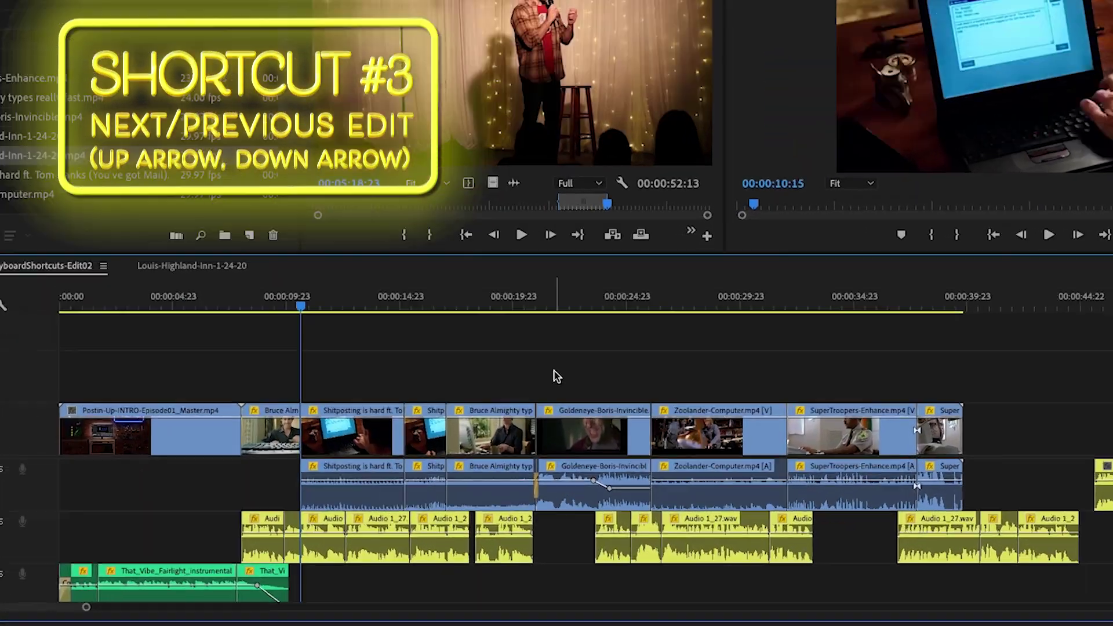
# - Jump between edit points in the Edit02 sequence, ending at the cut between the two SuperTroopers clips
pyautogui.press('Down')
pyautogui.press('Down')
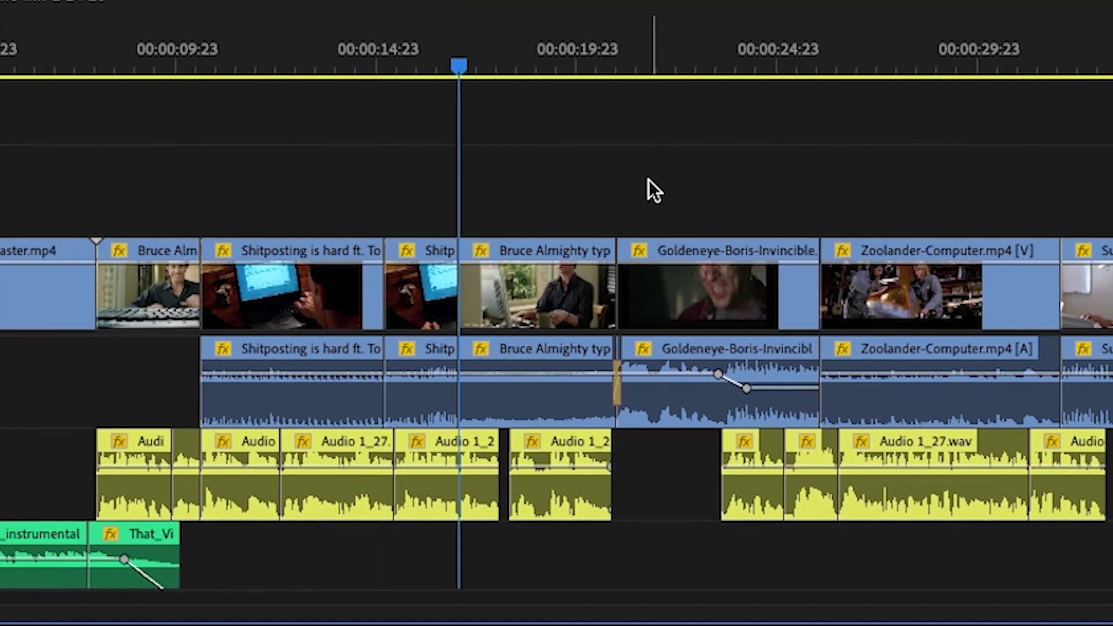
pyautogui.press('Down')
pyautogui.press('Up')
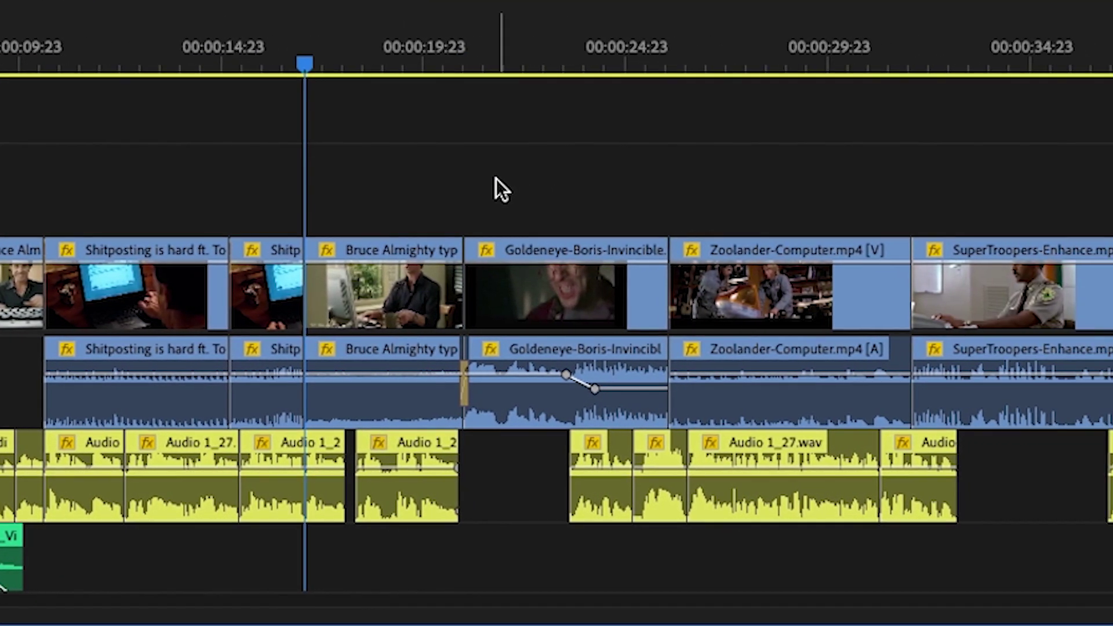
pyautogui.press('Up')
pyautogui.press('Down')
pyautogui.press('Down')
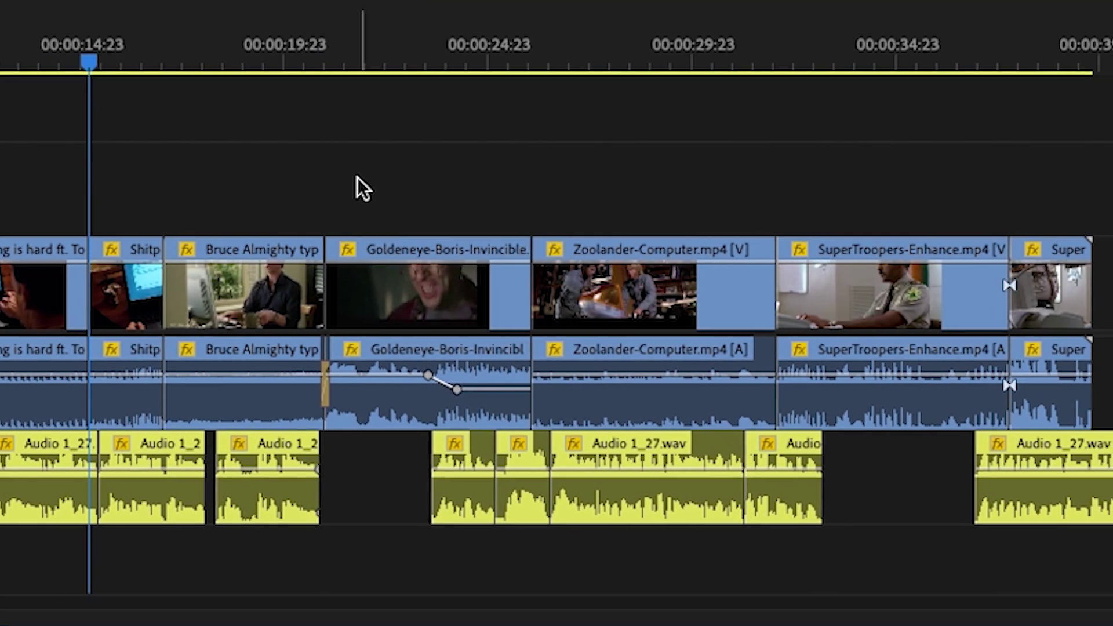
pyautogui.press('Down')
pyautogui.press('Down')
pyautogui.press('Down')
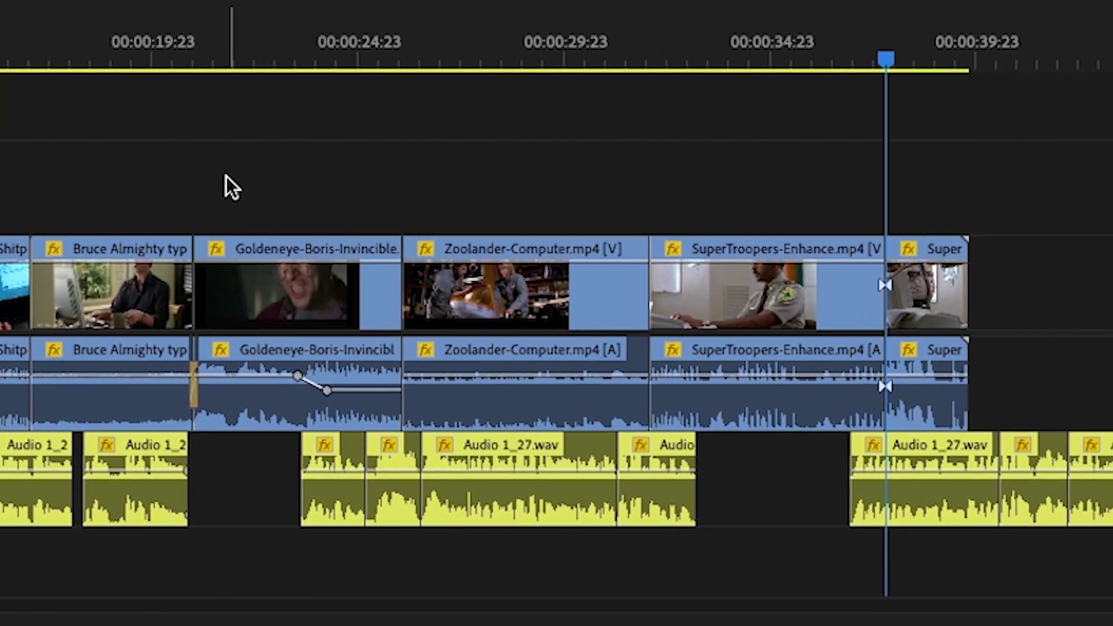
# - Jump back through the previous edit points to the start of the first Shitposting clip
pyautogui.press('Up')
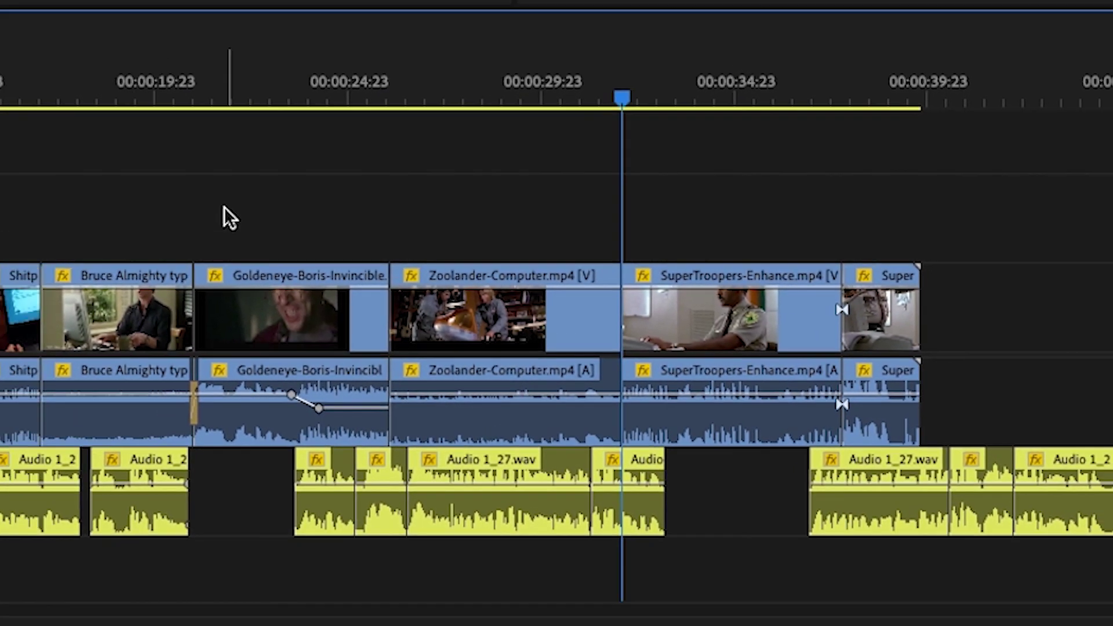
pyautogui.press('Up')
pyautogui.press('Up')
pyautogui.press('Up')
pyautogui.press('Up')
pyautogui.press('Up')
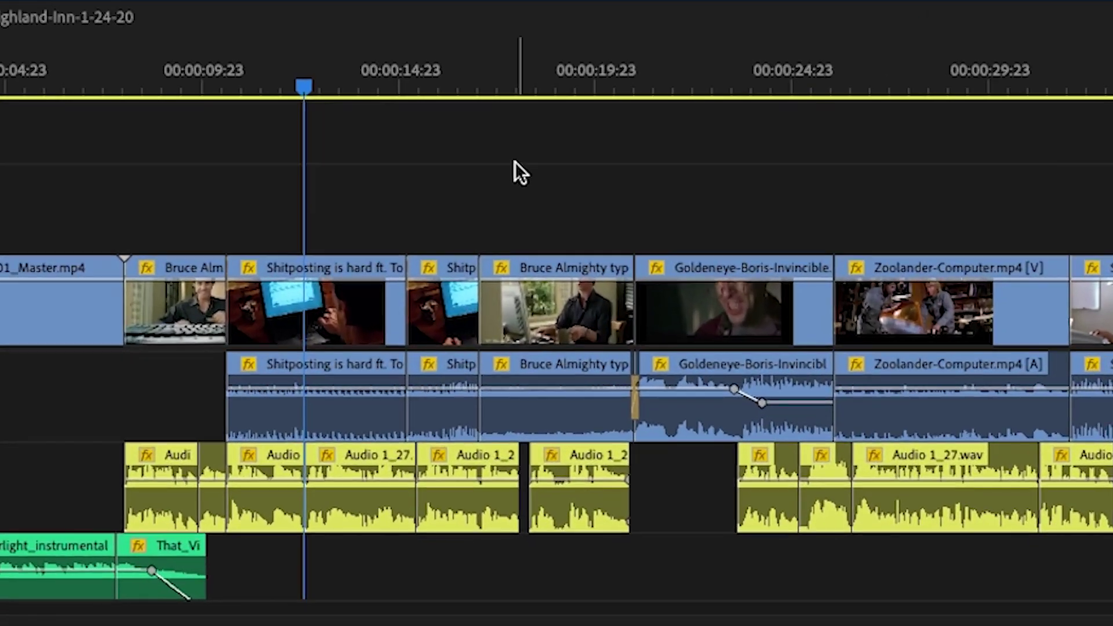
# - Select the clip under the playhead and step forward through the edits until the Goldeneye clip is selected
pyautogui.press('d')
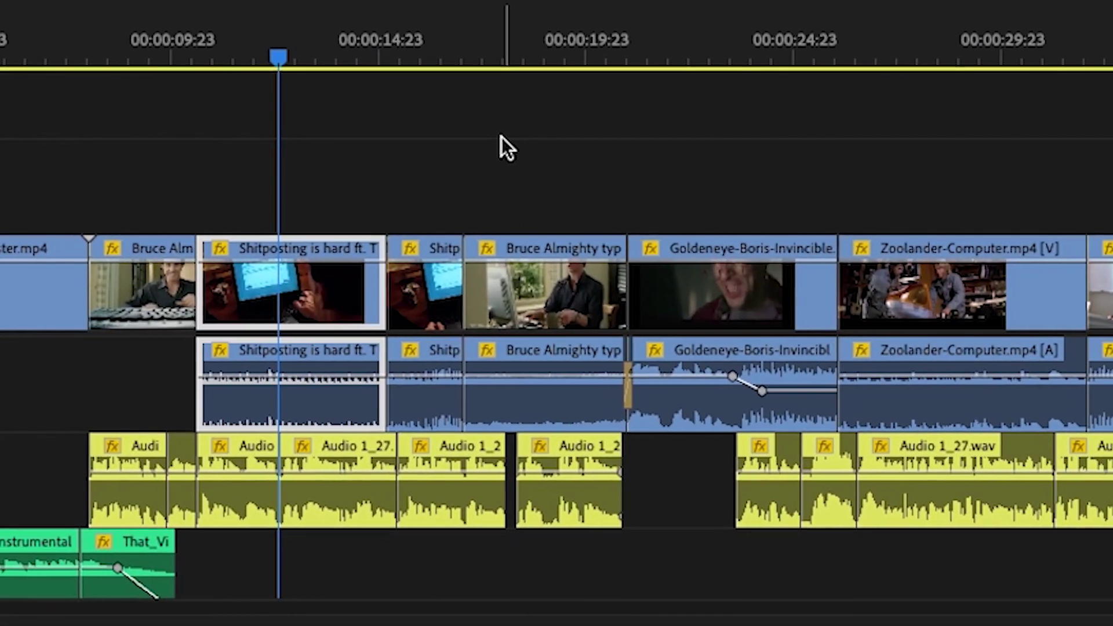
pyautogui.press('Down')
pyautogui.press('Down')
pyautogui.press('Down')
pyautogui.press('Down')
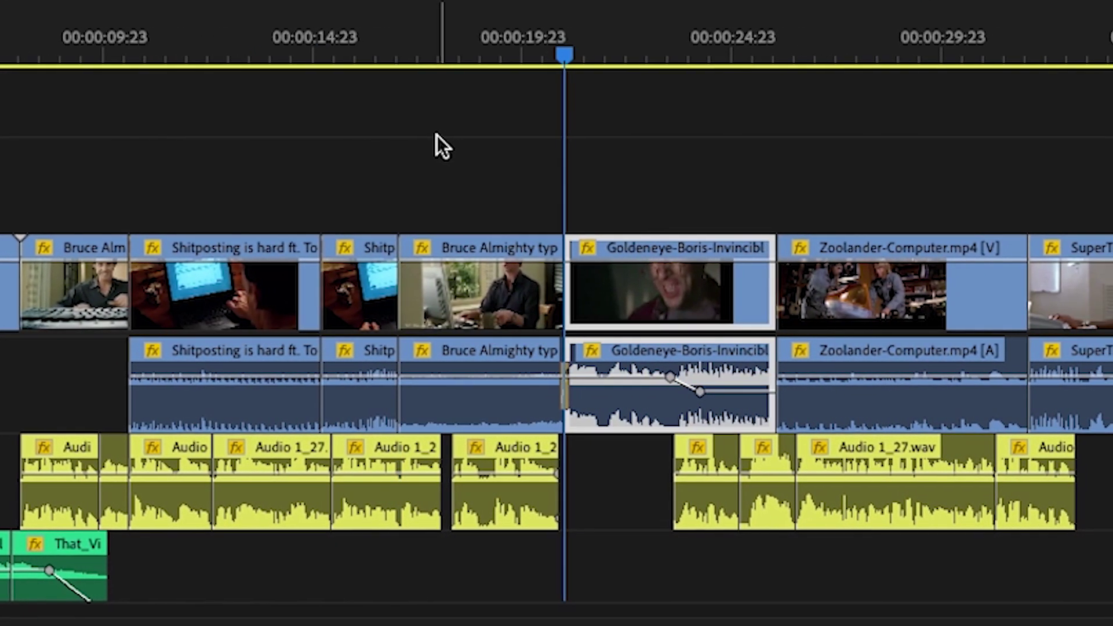
# - Step the playhead and clip selection back past the Bruce Almighty clip, and forward to the SuperTroopers clip at 00:00:32:02
pyautogui.press('Up')
pyautogui.press('Up')
pyautogui.press('Up')
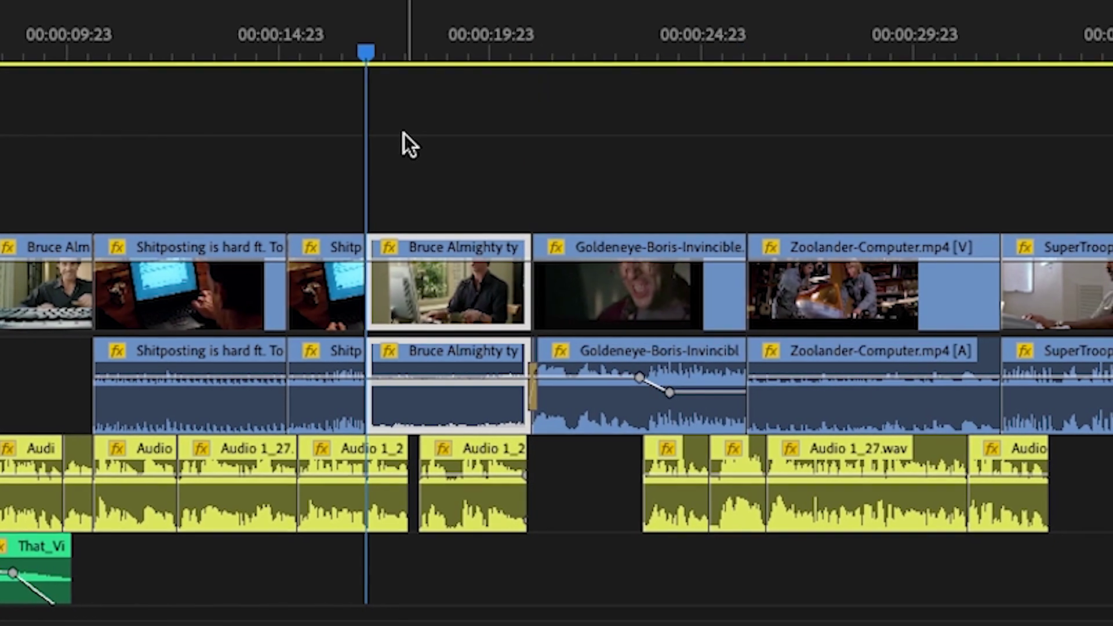
pyautogui.press('Down')
pyautogui.press('Down')
pyautogui.press('Down')
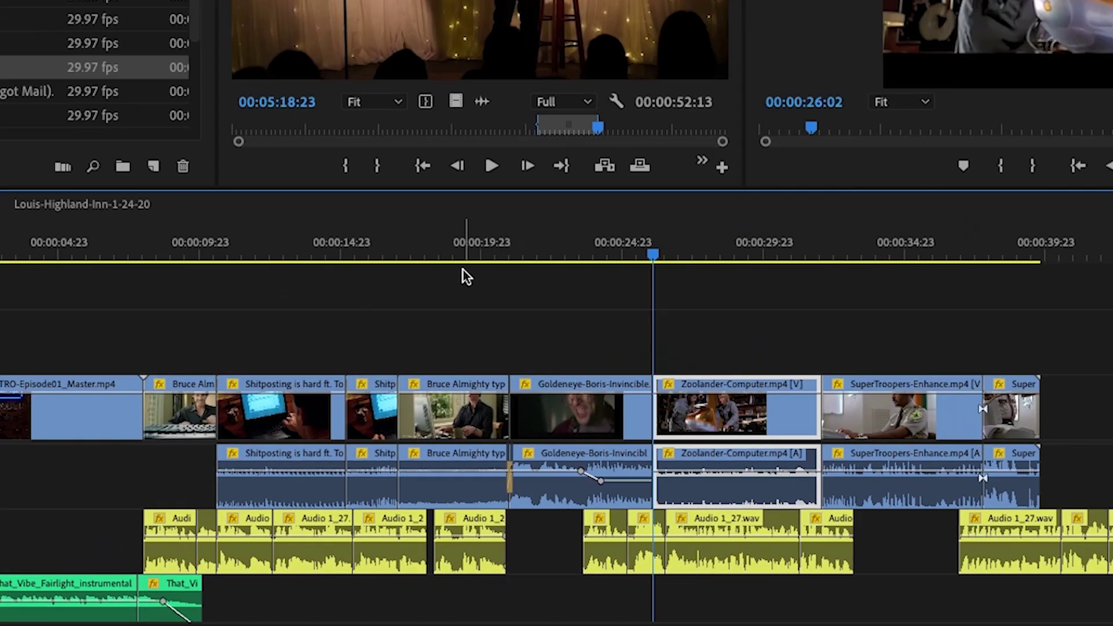
pyautogui.press('Down')
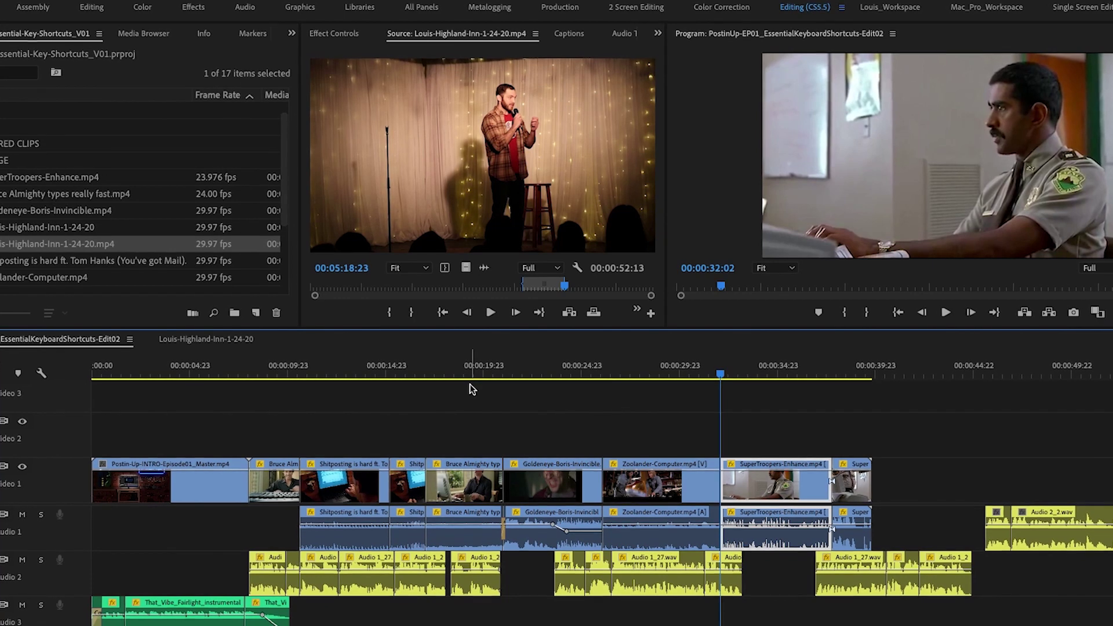
# - Step the clip selection back to the first Shitposting clip at 00:00:10:15 and play the sequence from there
pyautogui.press('Up')
pyautogui.press('Up')
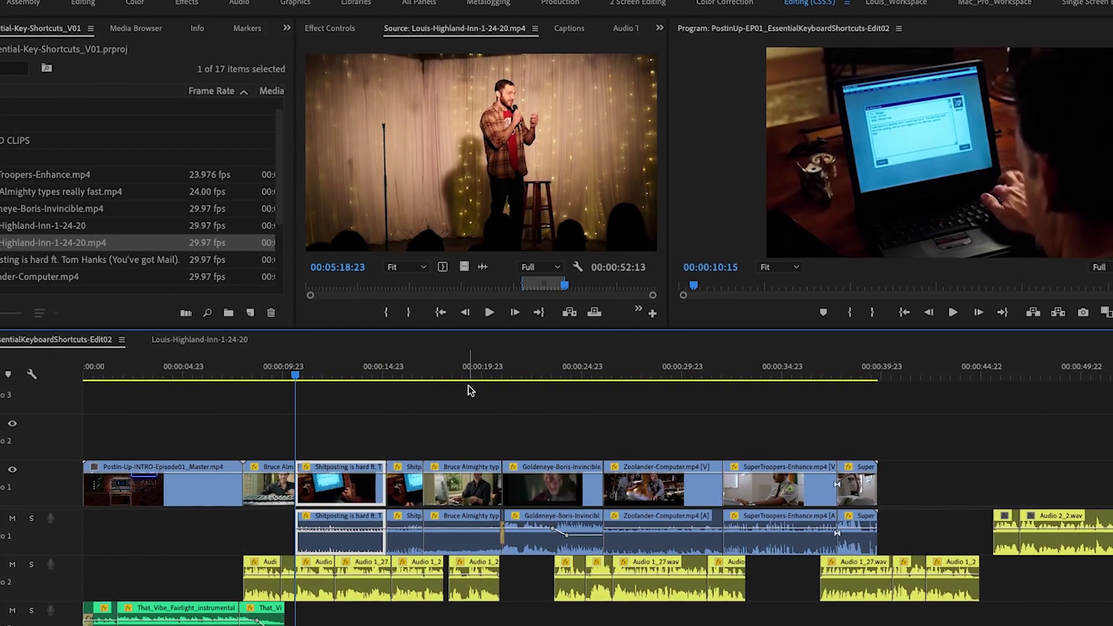
pyautogui.press('space')
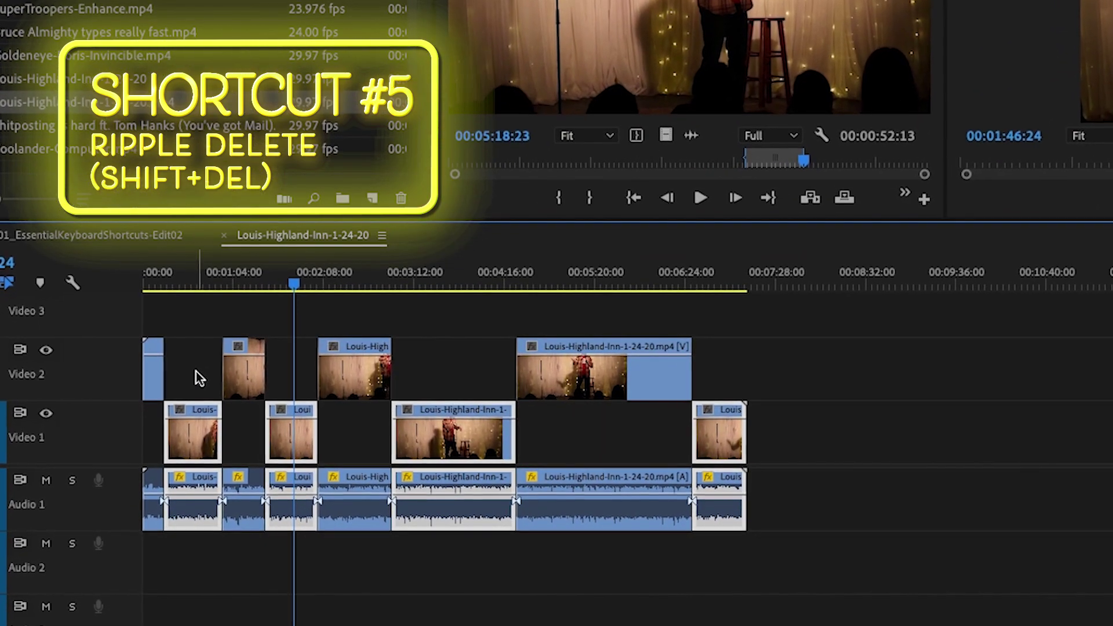
# - Ripple delete the selected Video 1 clips in the Louis-Highland-Inn sequence and undo the deletion
pyautogui.hotkey('shift', 'Delete')
pyautogui.press('super+z')
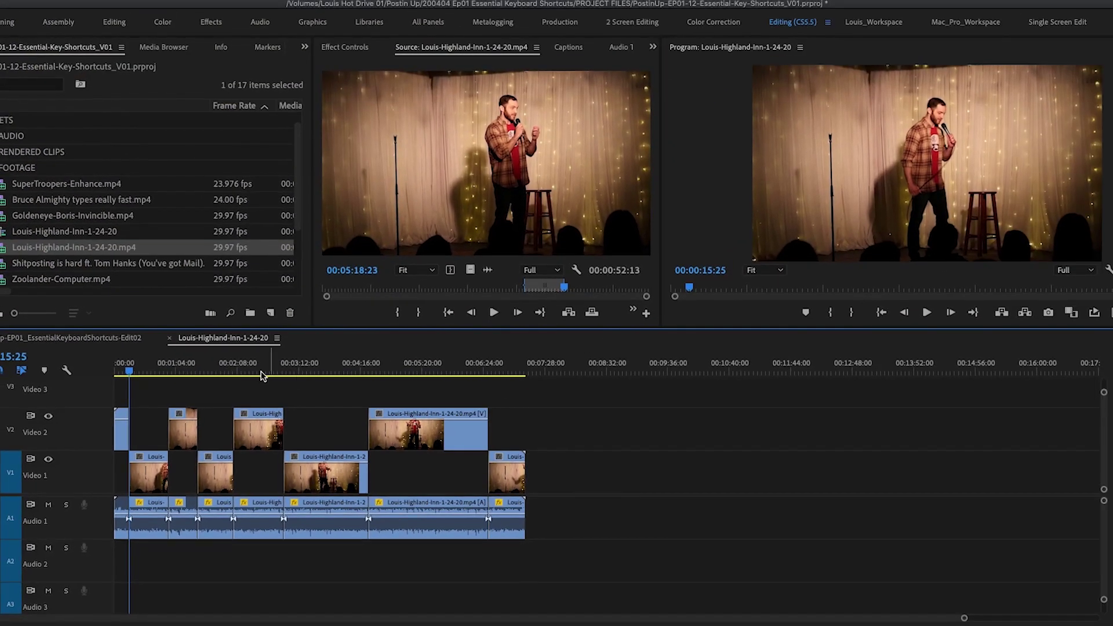
# - Select all Video 1 clips with their linked audio in the Louis-Highland-Inn sequence and ripple delete them
pyautogui.click(284, 281)
pyautogui.moveTo(212, 368); pyautogui.dragTo(248, 370)
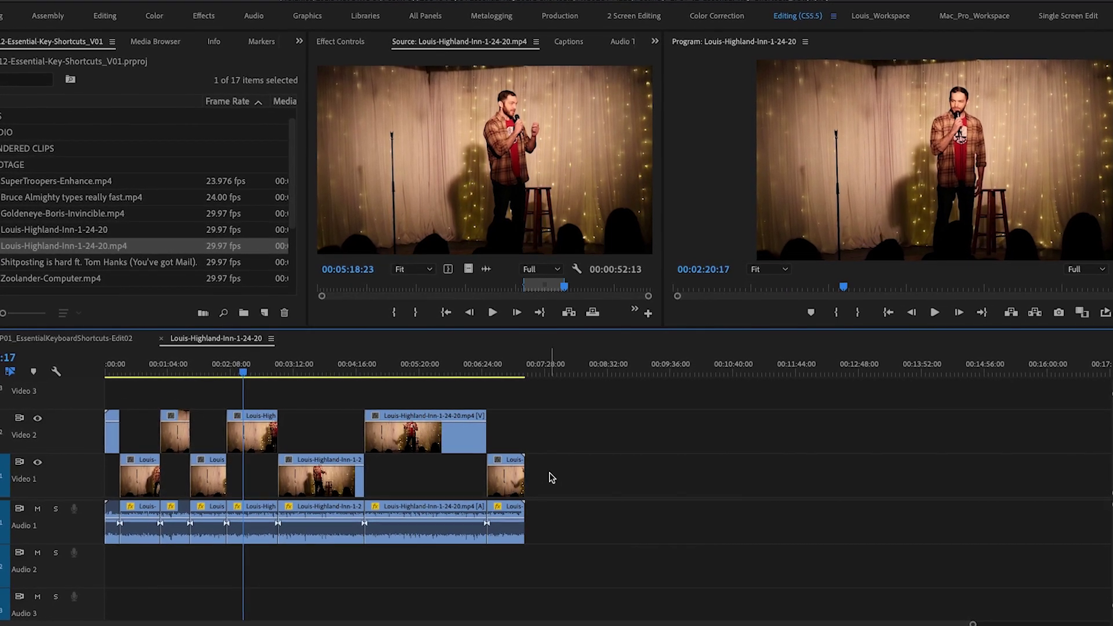
pyautogui.moveTo(573, 545); pyautogui.dragTo(123, 476)
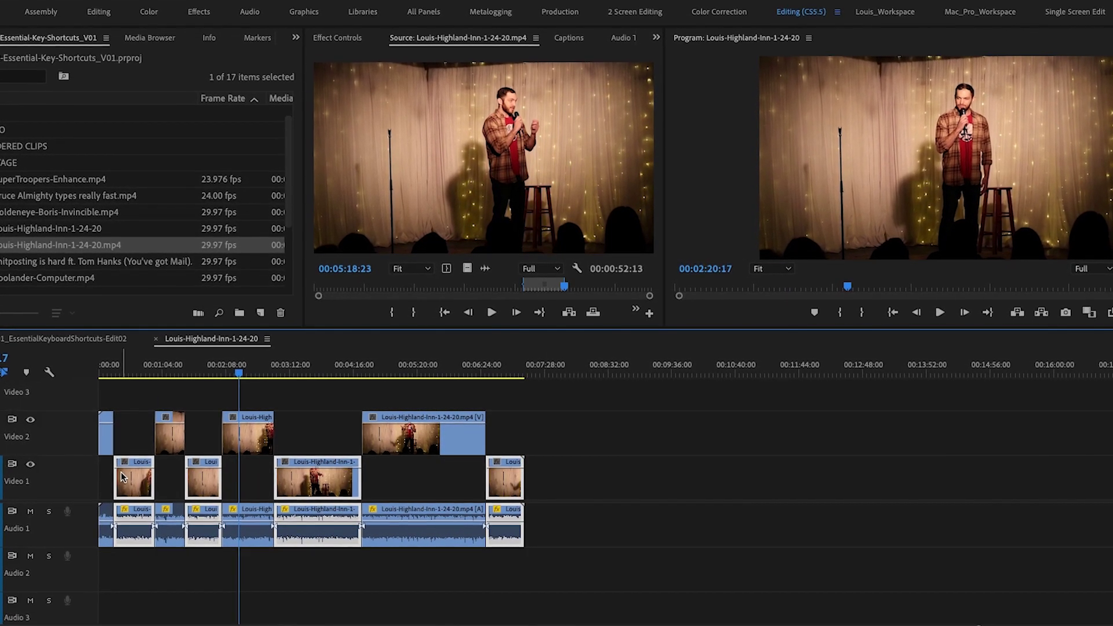
pyautogui.hotkey('shift', 'Delete')
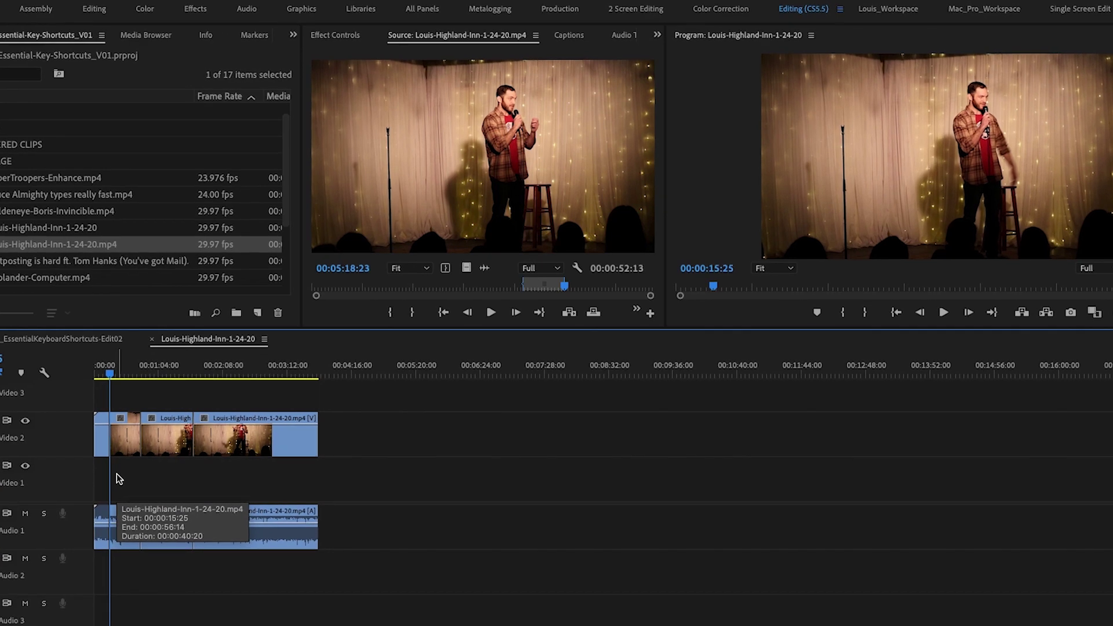
# - Switch to the EssentialKeyboardShortcuts-Edit02 sequence and select the Goldeneye clip on Video 1
pyautogui.hotkey('shift', '3')
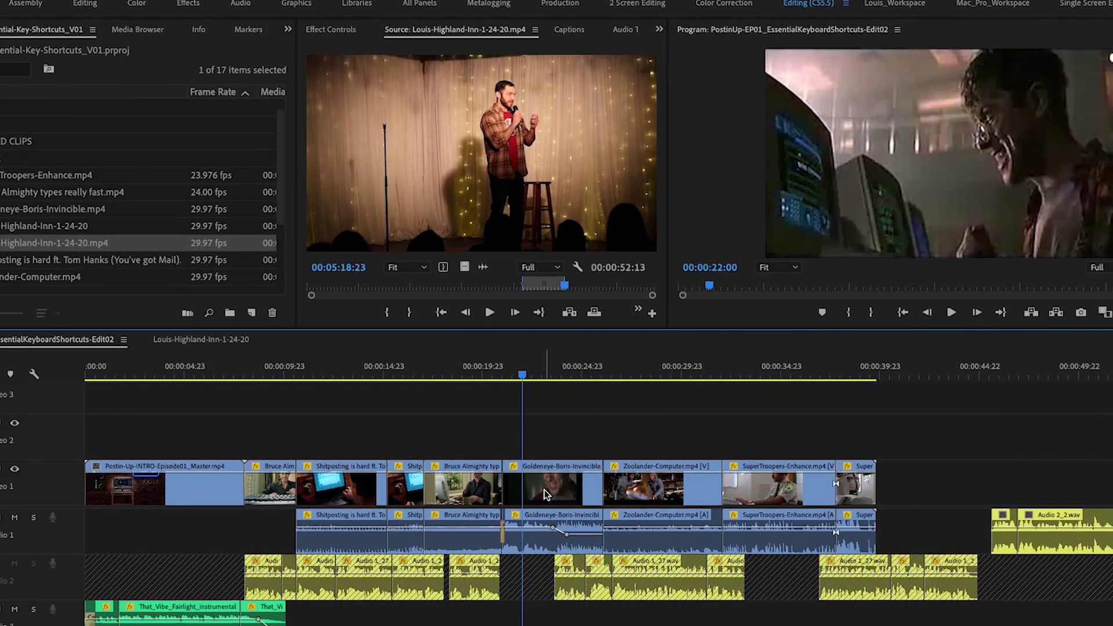
pyautogui.click(544, 492)
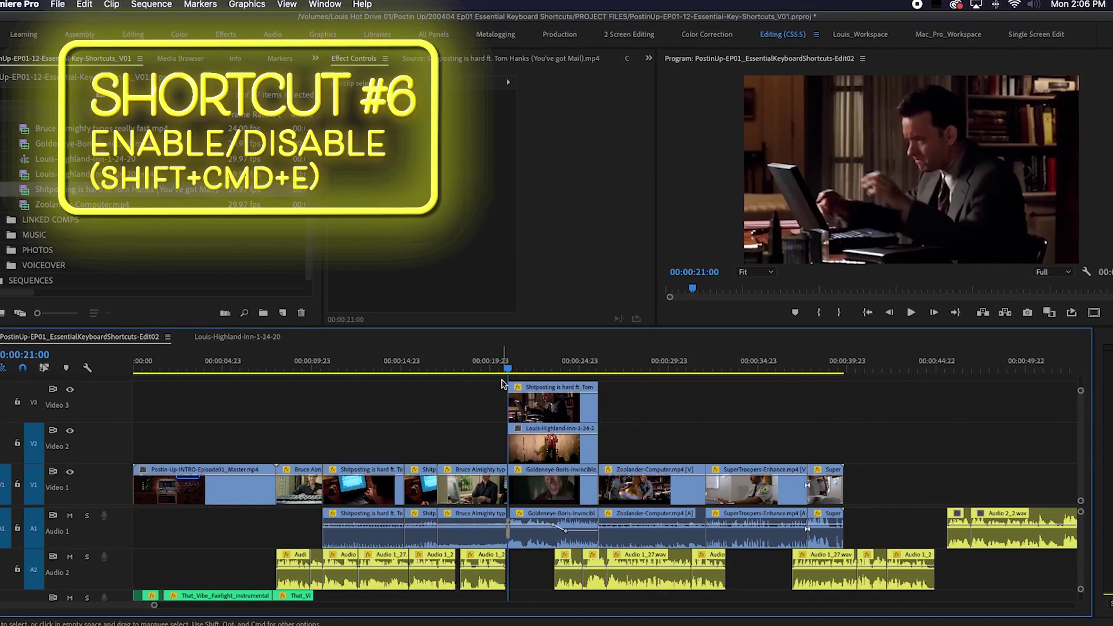
# - Disable the Shitposting clip on Video 3 and the Louis-Highland-Inn clip on Video 2
pyautogui.click(546, 404)
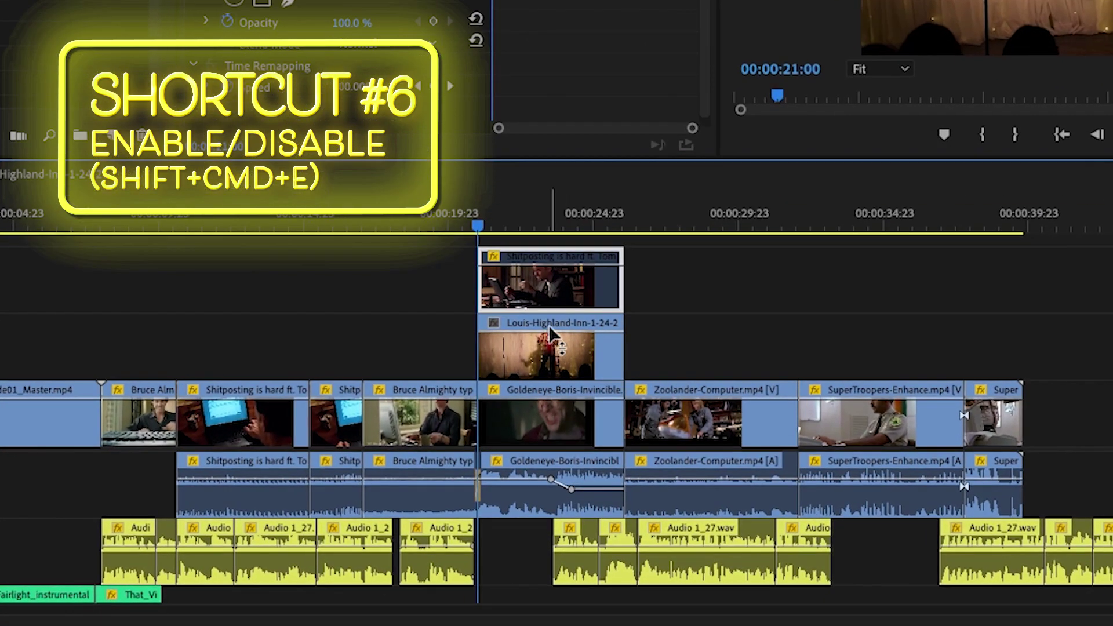
pyautogui.click(552, 430)
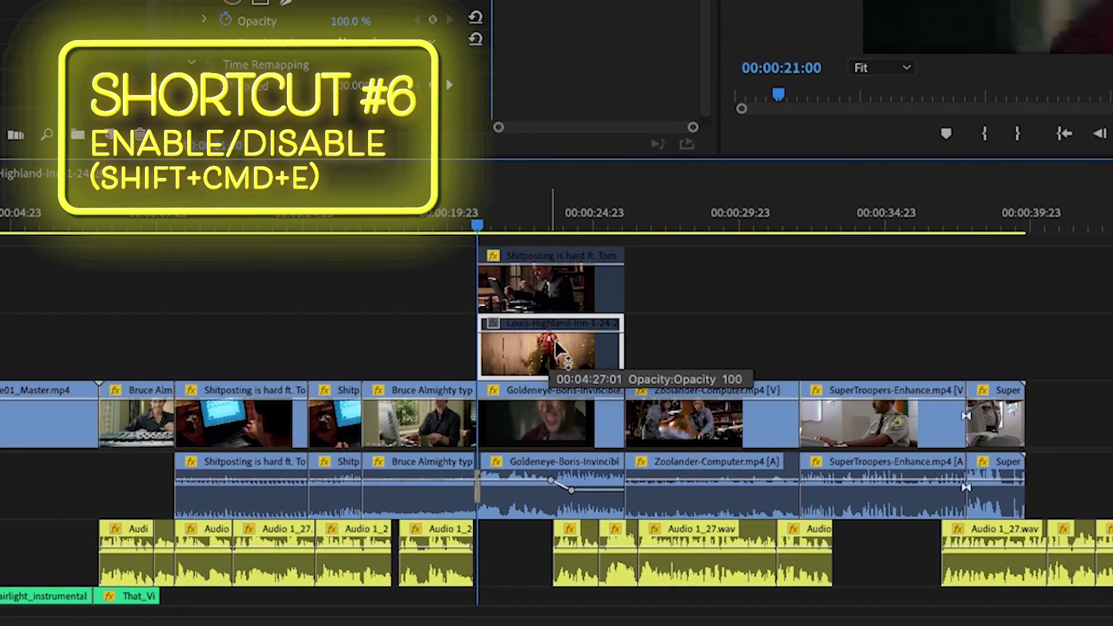
# - Re-enable the Louis-Highland-Inn clip on Video 2 and toggle the Shitposting clip on Video 3 on and off again
pyautogui.click(556, 301)
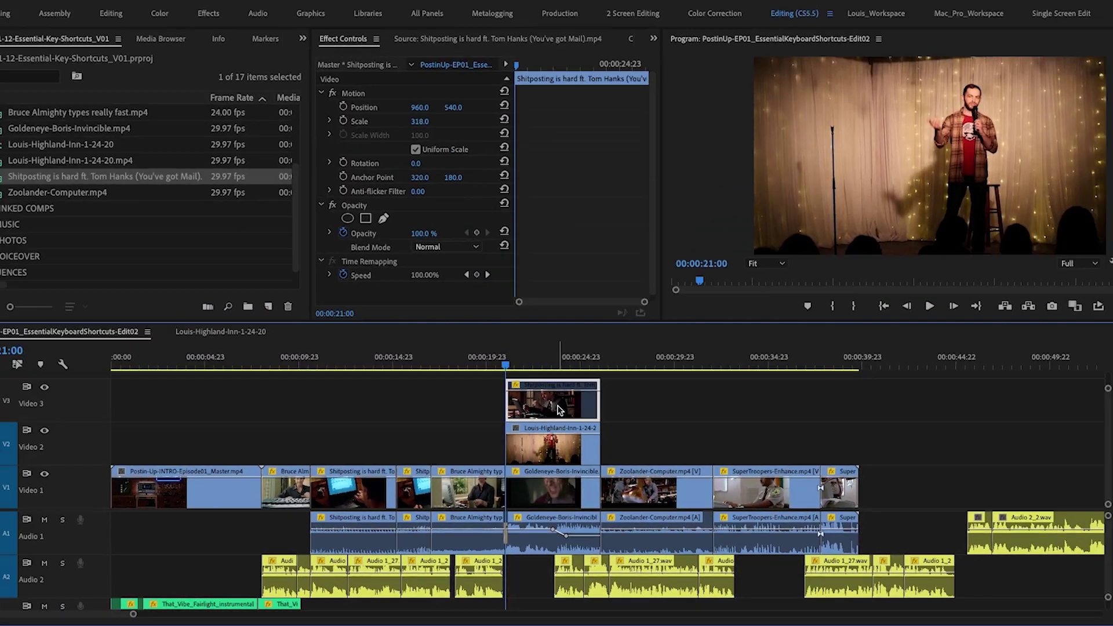
pyautogui.hotkey('shift', 'e')
pyautogui.hotkey('shift', 'e')
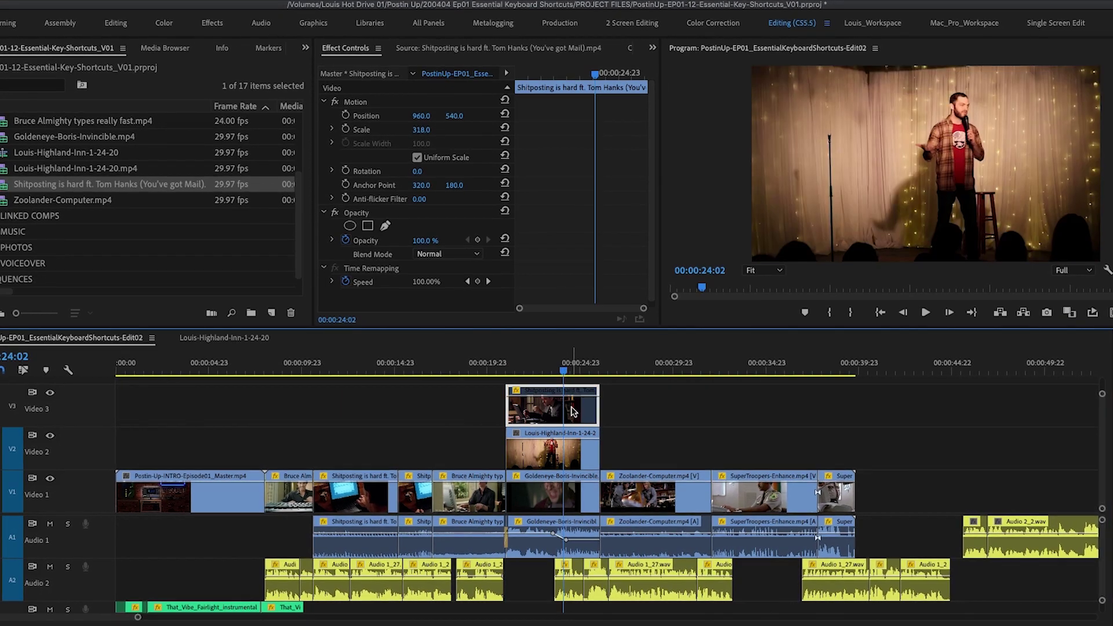
# - Delete the Shitposting clip from Video 3, undo the deletion, and re-enable the restored clip
pyautogui.press('Delete')
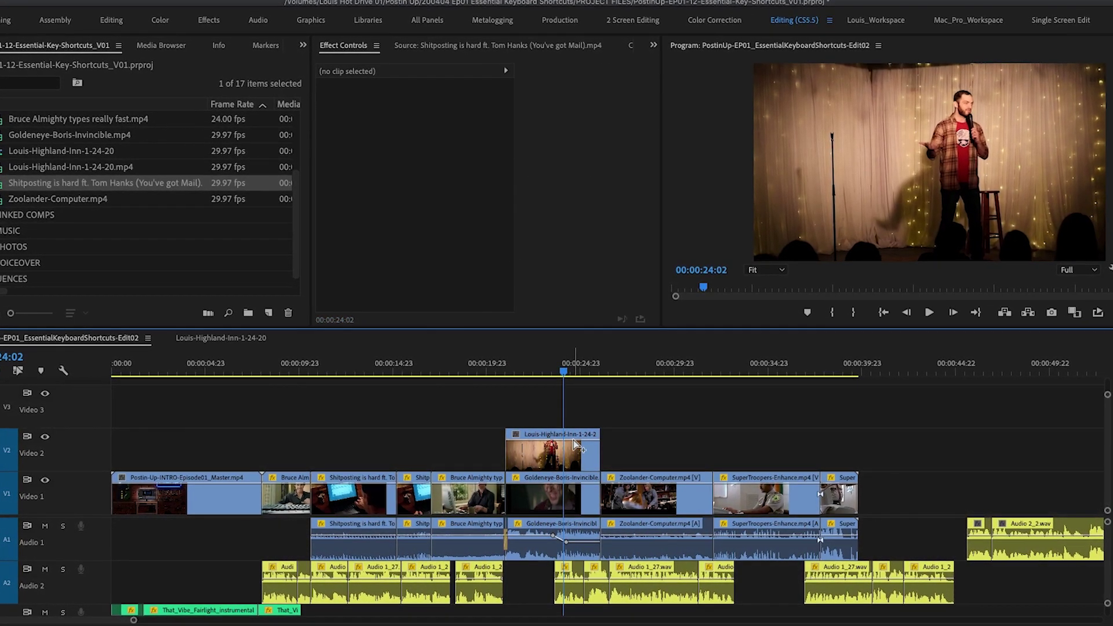
pyautogui.hotkey('ctrl', 'z')
pyautogui.click(590, 409)
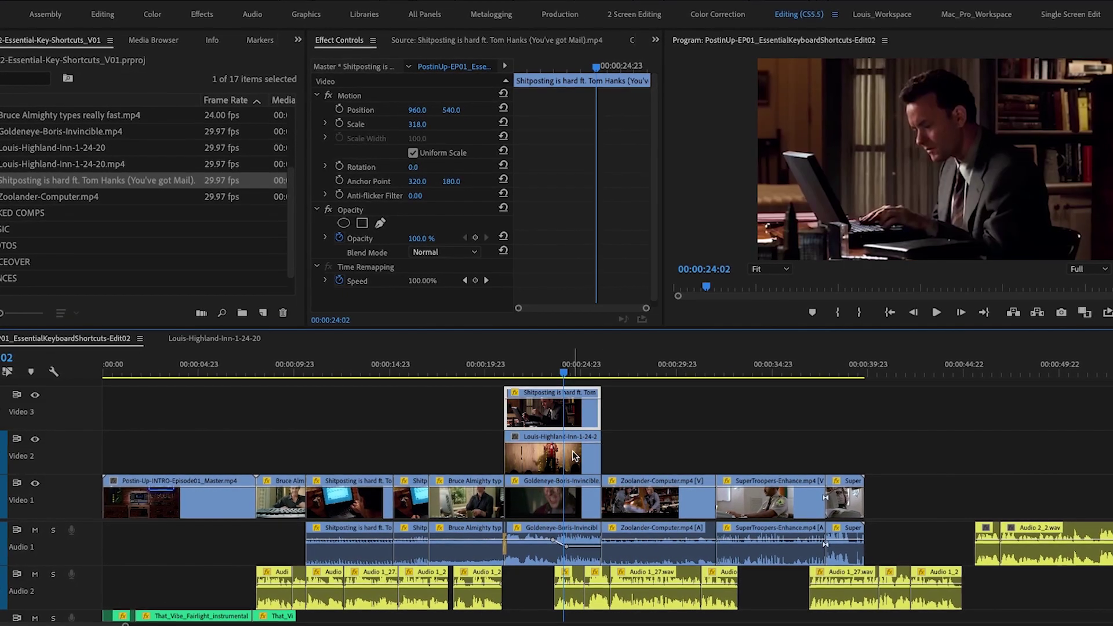
# - Disable the stacked Video 2 and Video 3 clips together, re-enable both, and select the Louis-Highland-Inn clip
pyautogui.moveTo(640, 402); pyautogui.dragTo(586, 447)
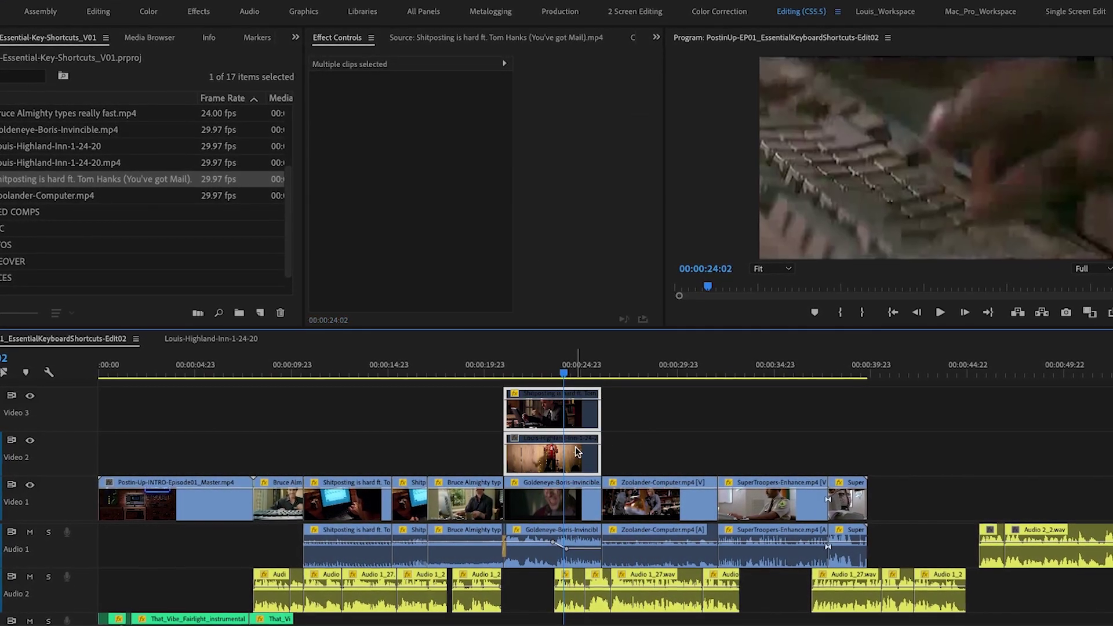
pyautogui.hotkey('shift', 'e')
pyautogui.click(587, 453)
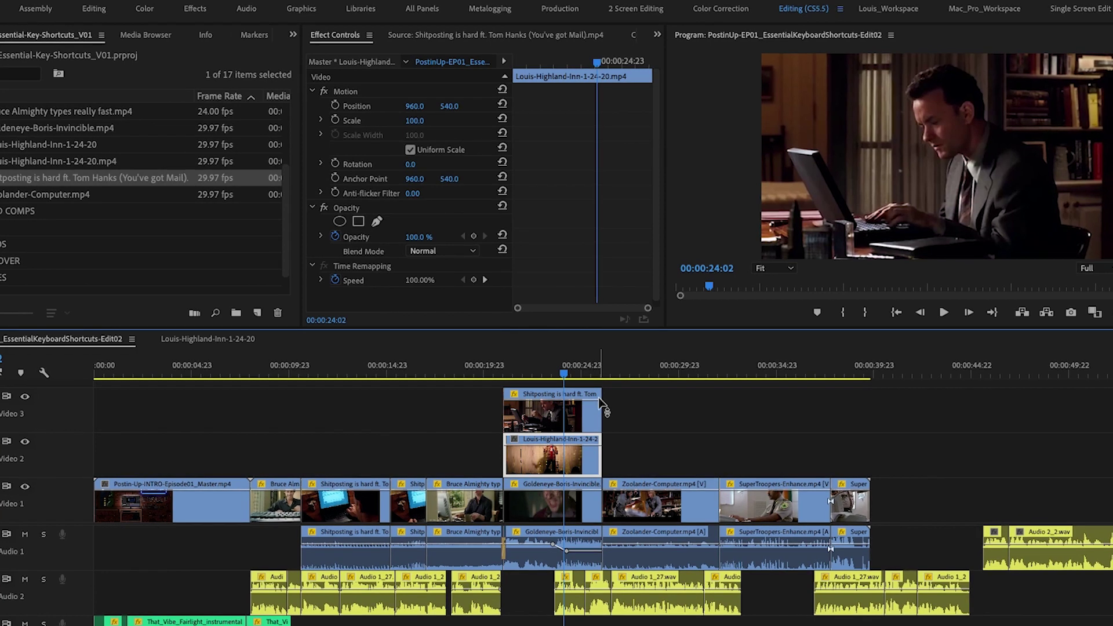
# - Move the playhead to the start of the stacked clips and disable the Shitposting clip on Video 3 and the Louis-Highland-Inn clip on Video 2
pyautogui.click(589, 415)
pyautogui.press('Up')
pyautogui.hotkey('shift', 'e')
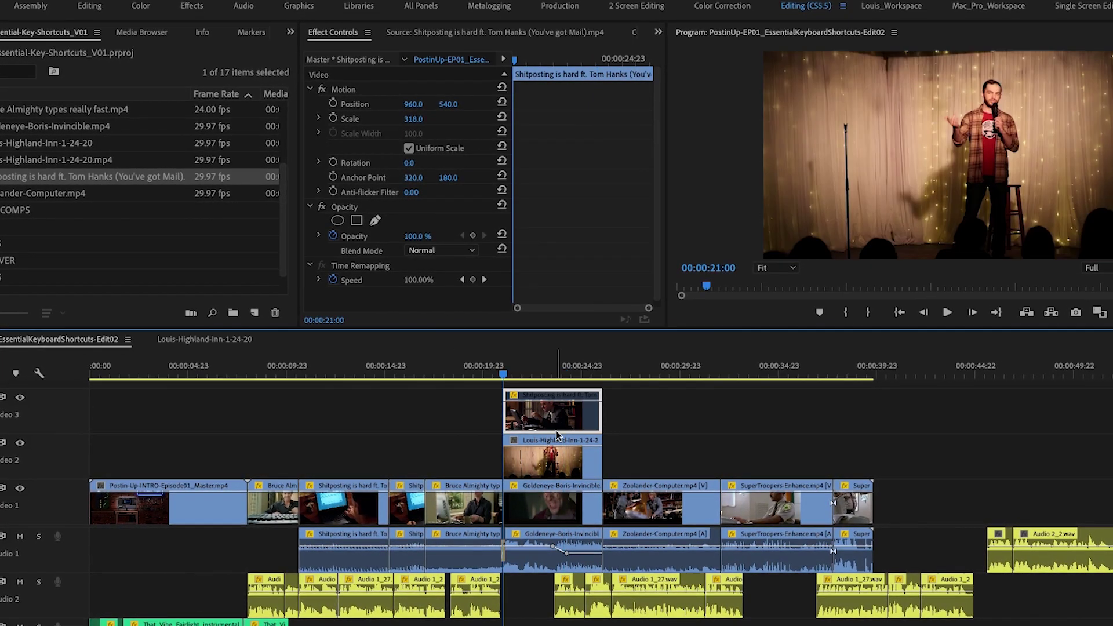
pyautogui.click(553, 448)
pyautogui.hotkey('shift', 'e')
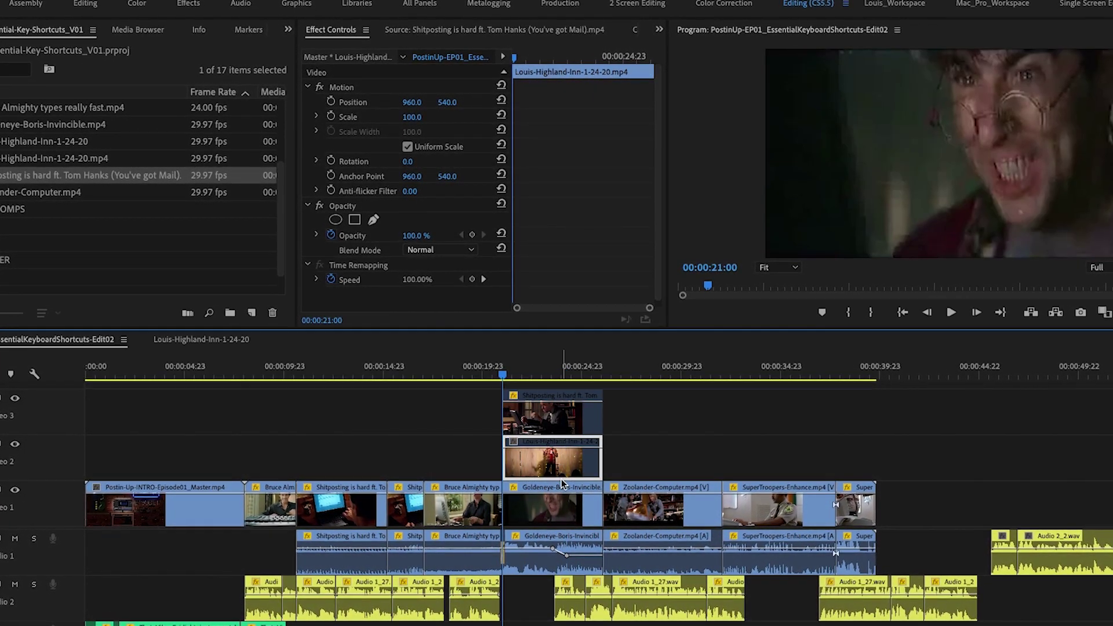
# - Re-enable the Louis-Highland-Inn clip on Video 2 and the Shitposting clip on Video 3
pyautogui.hotkey('shift', 'e')
pyautogui.click(557, 422)
pyautogui.hotkey('shift', 'e')
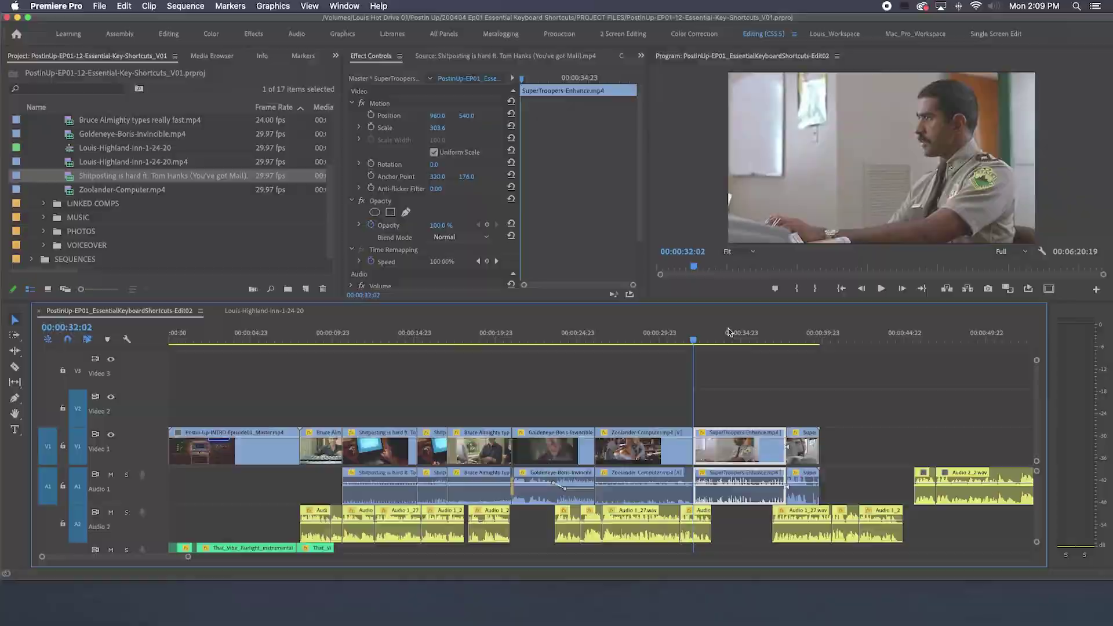
# - Play part of the selected SuperTroopers clip and set its speed to 25%
pyautogui.press('space')
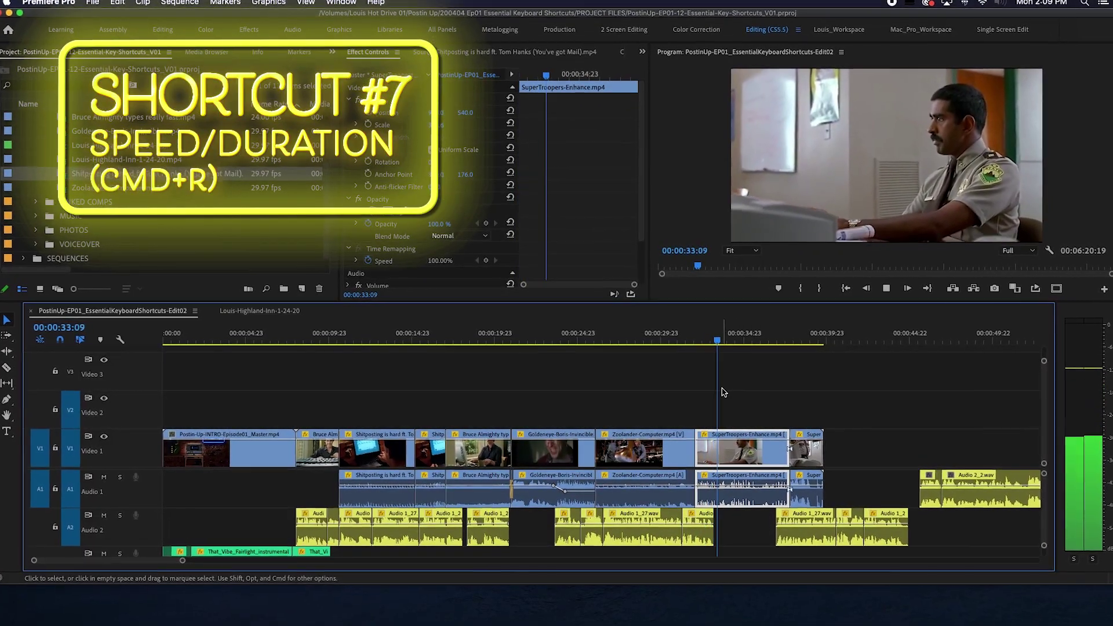
pyautogui.press('space')
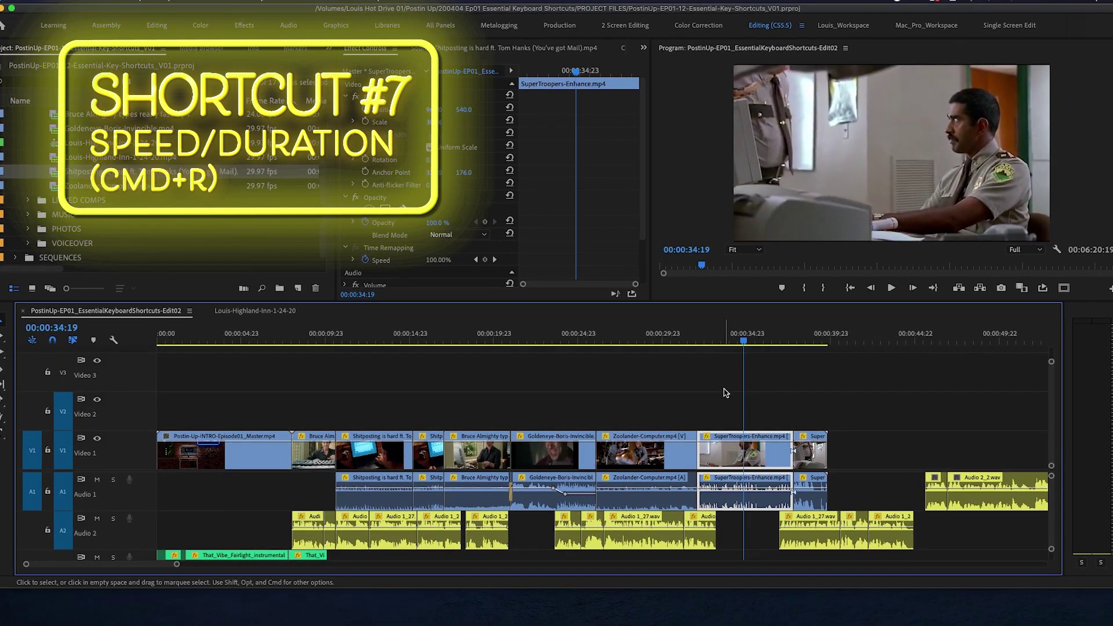
pyautogui.press('super+r')
pyautogui.write('25')
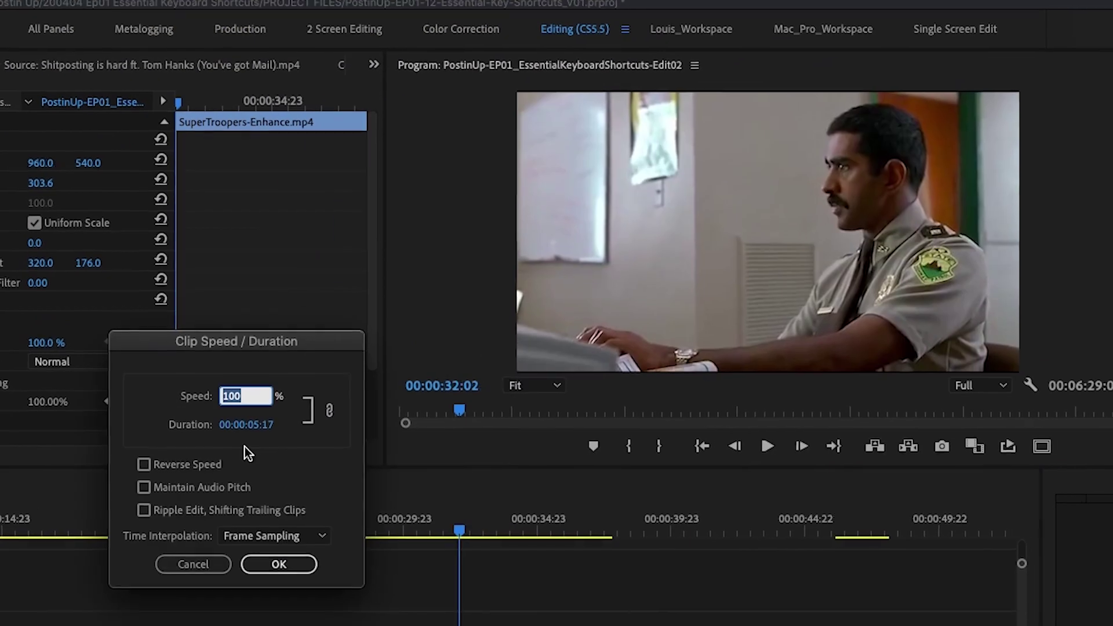
# - Set the SuperTroopers clip's speed to 50%
pyautogui.write('50')
pyautogui.press('Escape')
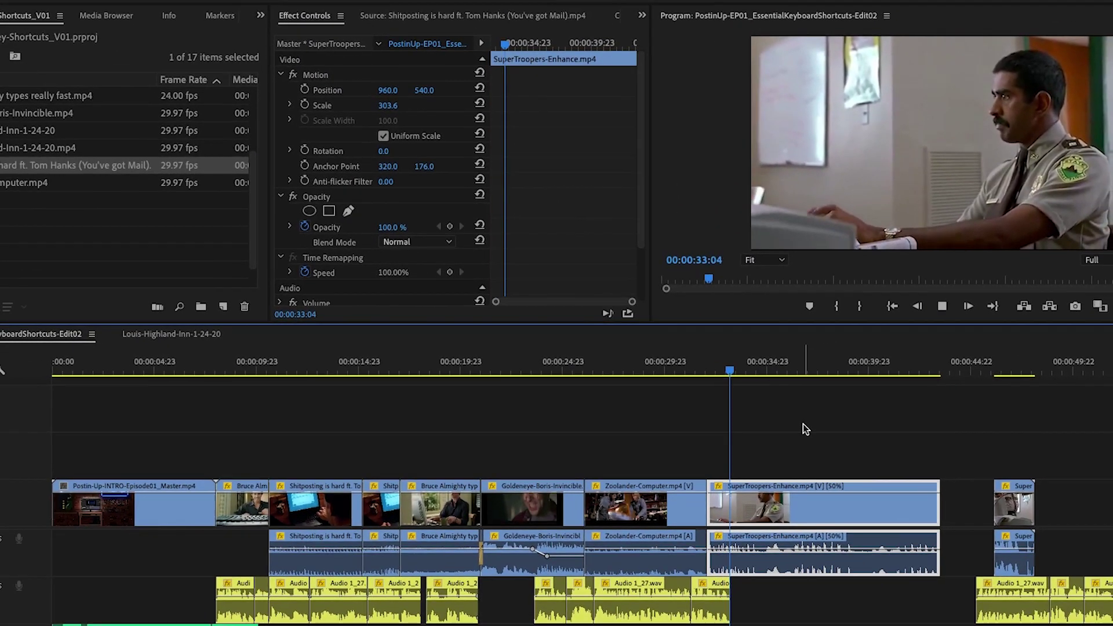
# - Reopen the SuperTroopers clip's speed and duration settings, confirm them, and play the clip forward and in reverse
pyautogui.press('super+r')
pyautogui.click(465, 320)
pyautogui.press('Return')
pyautogui.press('space')
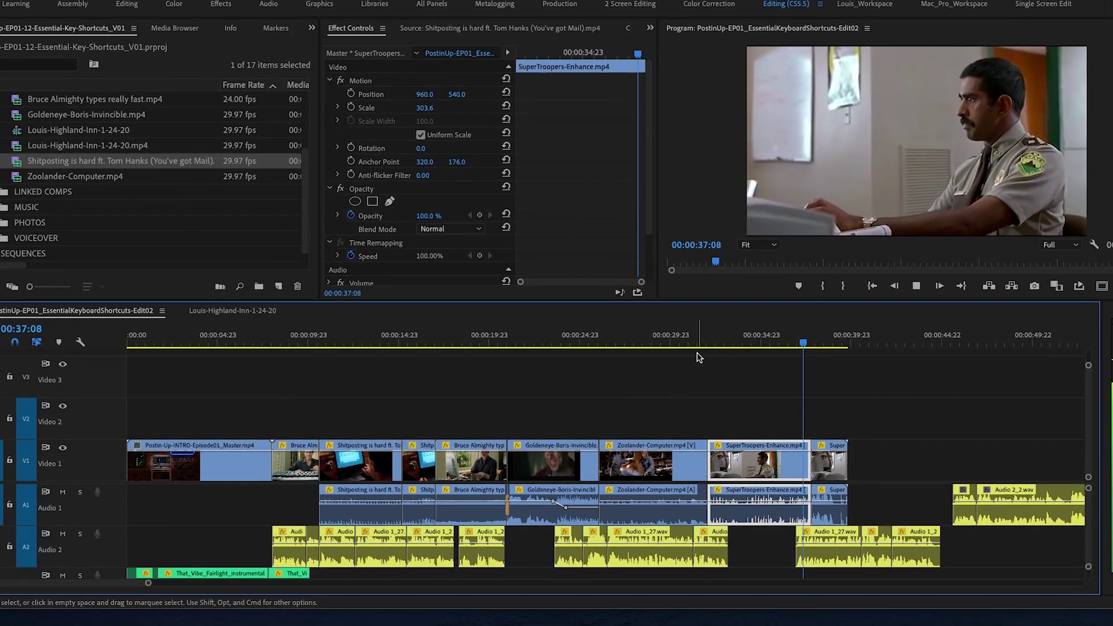
pyautogui.press('j')
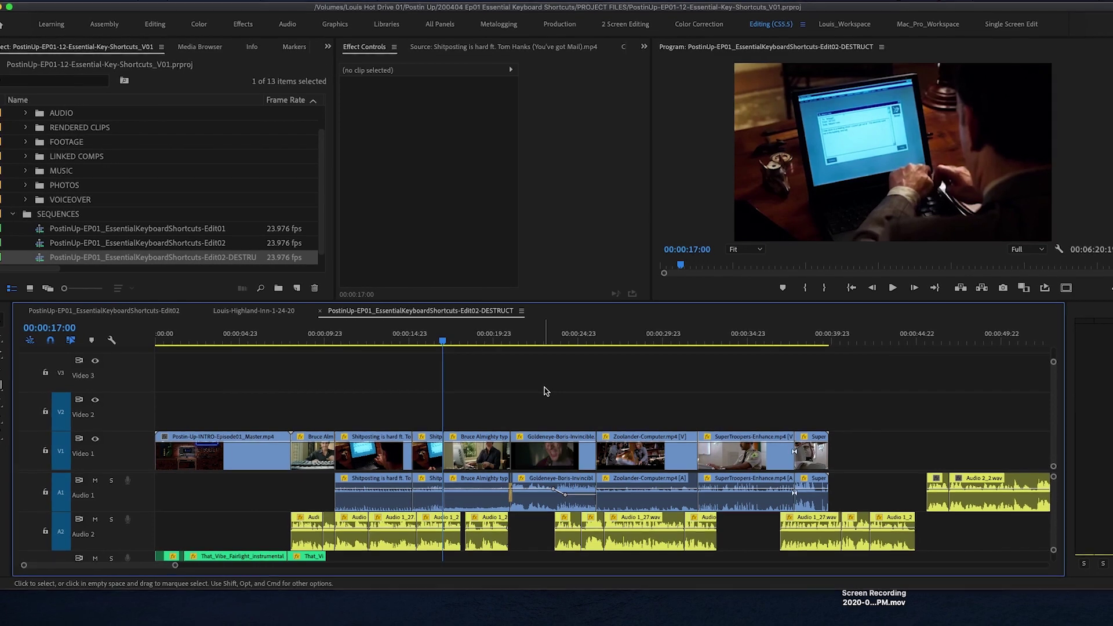
# - Delete all clips from the Edit02-DESTRUCT sequence, undo the deletion, and save the project
pyautogui.press('Delete')
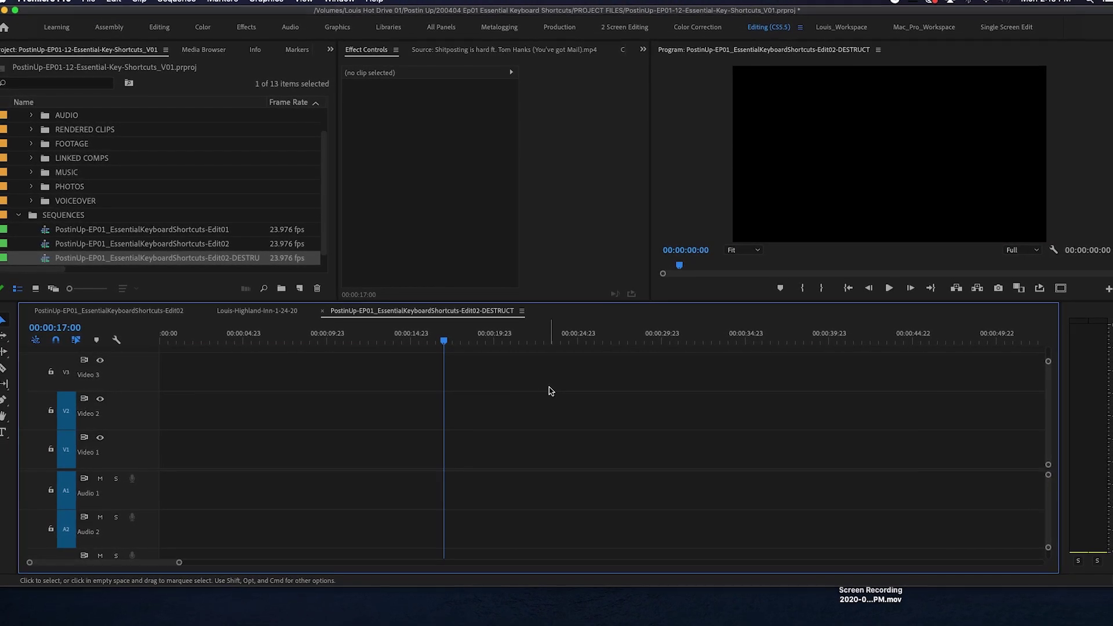
pyautogui.press('super+z')
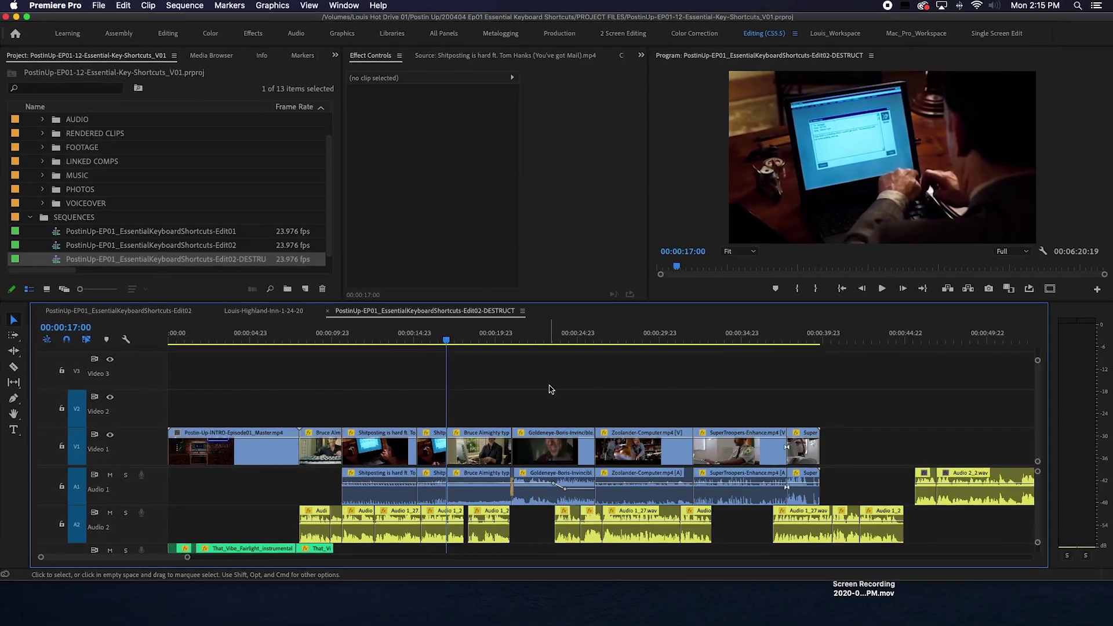
pyautogui.press('super+s')
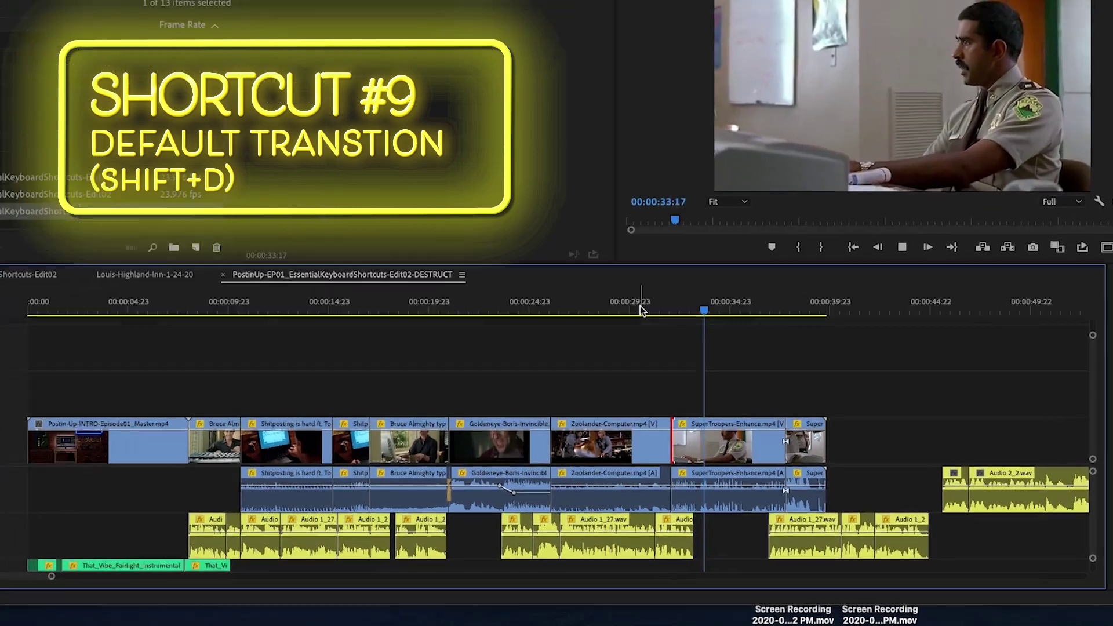
# - Apply the default transition at the selected edit between the Zoolander and SuperTroopers clips and play it back from 00:00:30:09
pyautogui.click(668, 339)
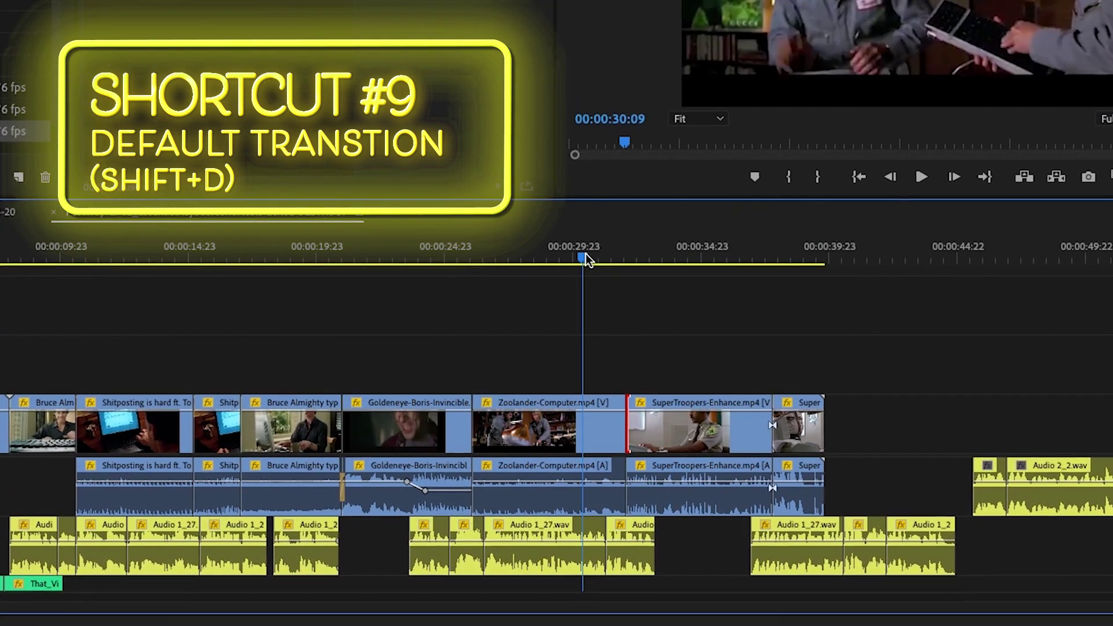
pyautogui.hotkey('shift', 'd')
pyautogui.press('space')
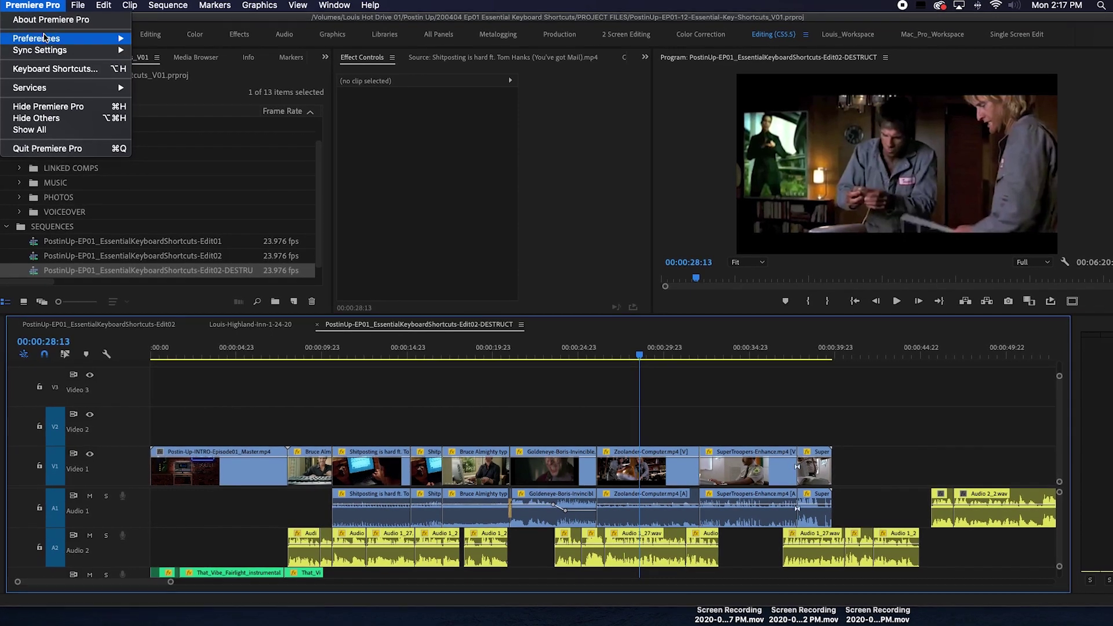
# - Delete the unused media cache files in the Media Cache preferences and close the preferences
pyautogui.moveTo(47, 39)
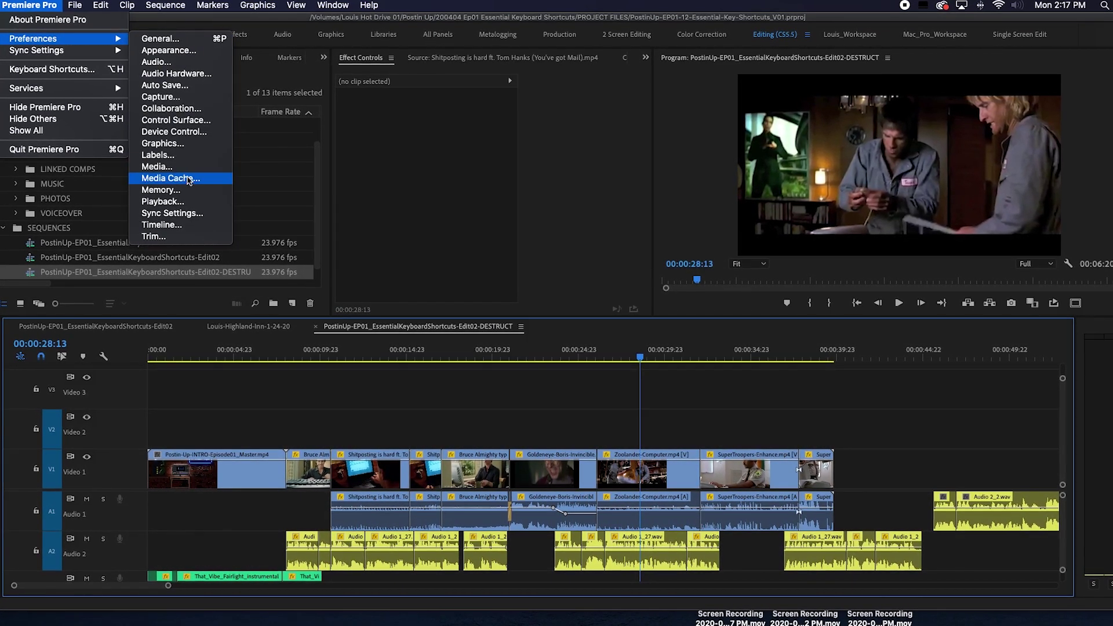
pyautogui.click(187, 180)
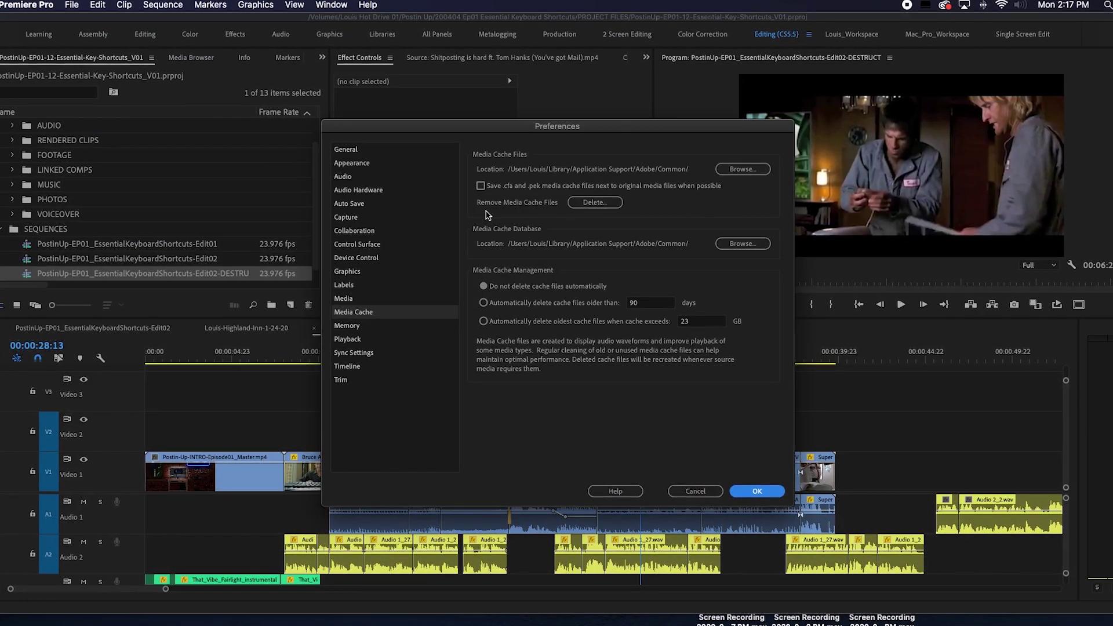
pyautogui.click(590, 204)
pyautogui.click(675, 372)
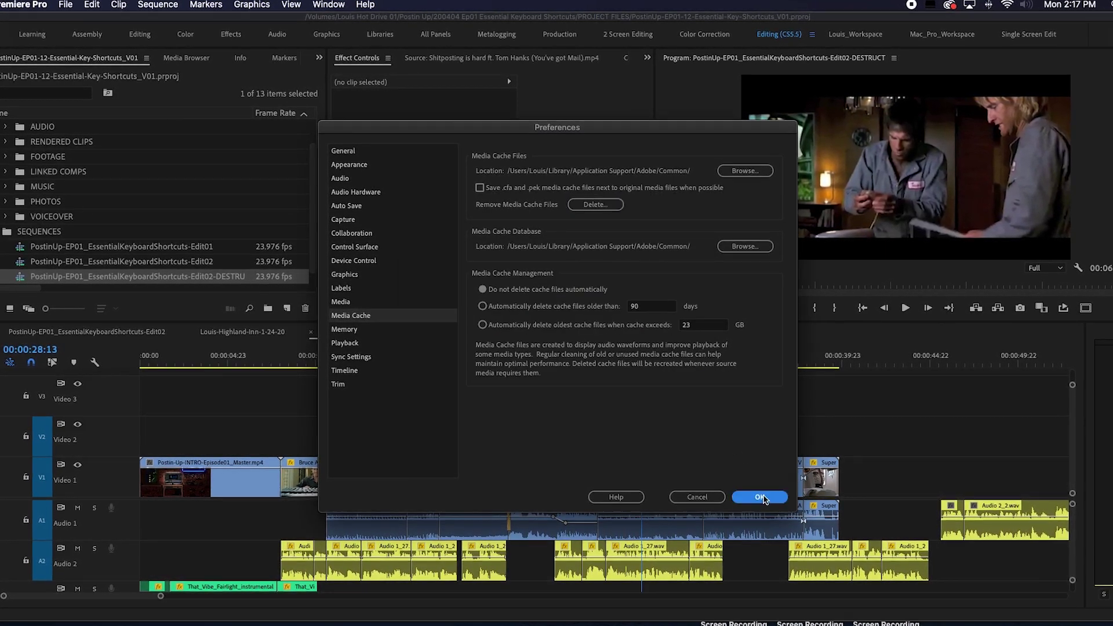
pyautogui.press('Return')
# - Reopen the Media Cache preferences, delete the unused media cache files again, and confirm the preferences
pyautogui.press('super+comma')
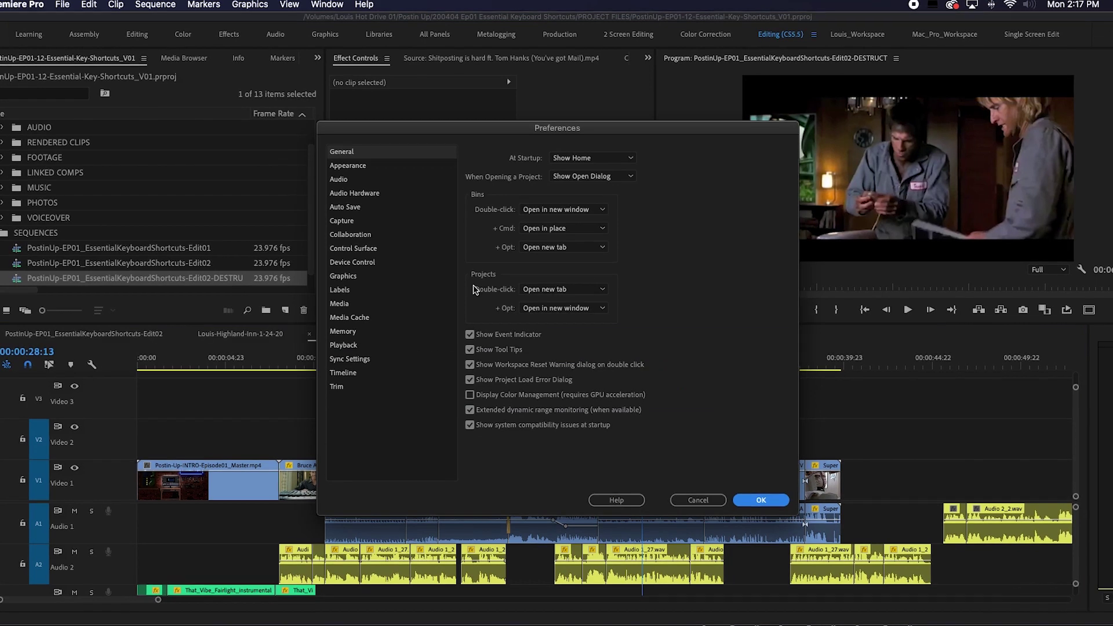
pyautogui.click(371, 318)
pyautogui.click(596, 206)
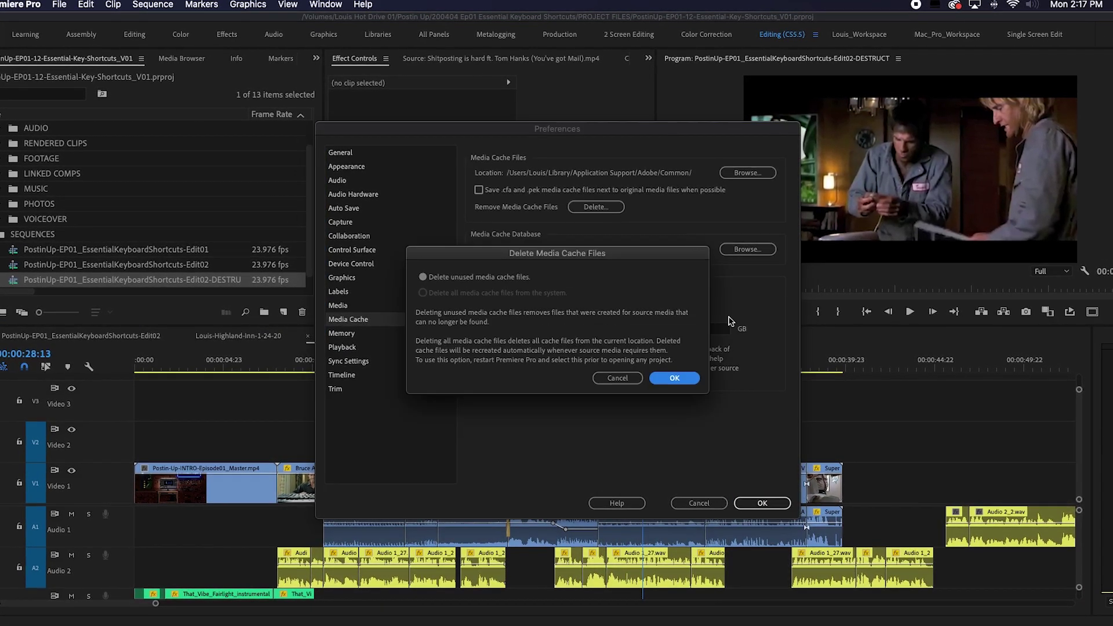
pyautogui.click(700, 379)
pyautogui.click(764, 506)
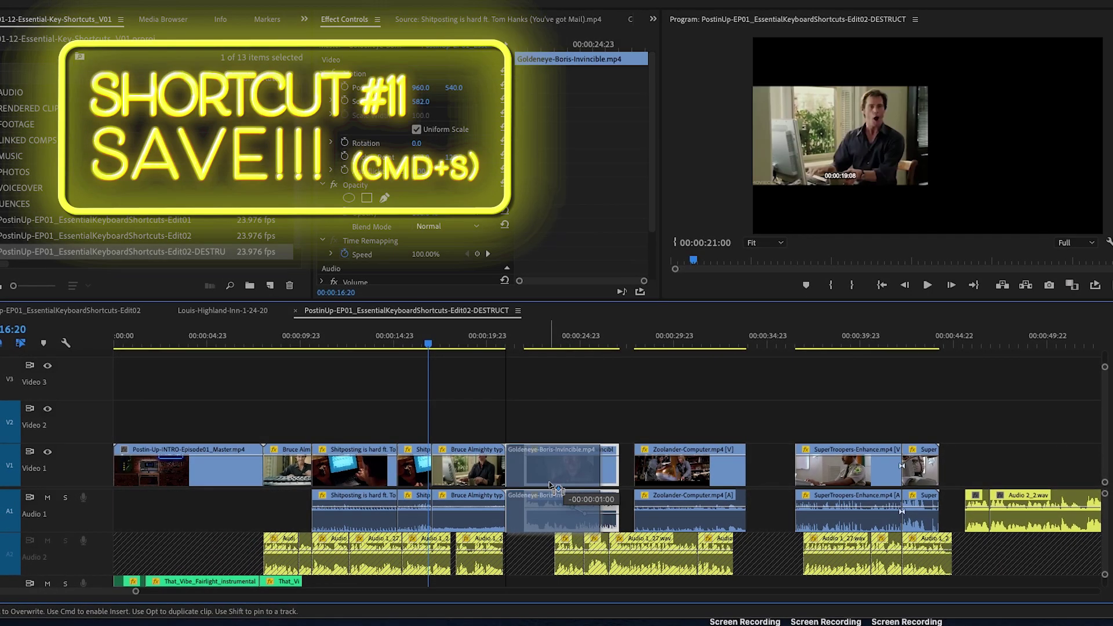
# - Close the gaps on Video 1 by moving the Goldeneye, Zoolander and SuperTroopers clips against their preceding clips, and save the project
pyautogui.moveTo(551, 486); pyautogui.dragTo(577, 479)
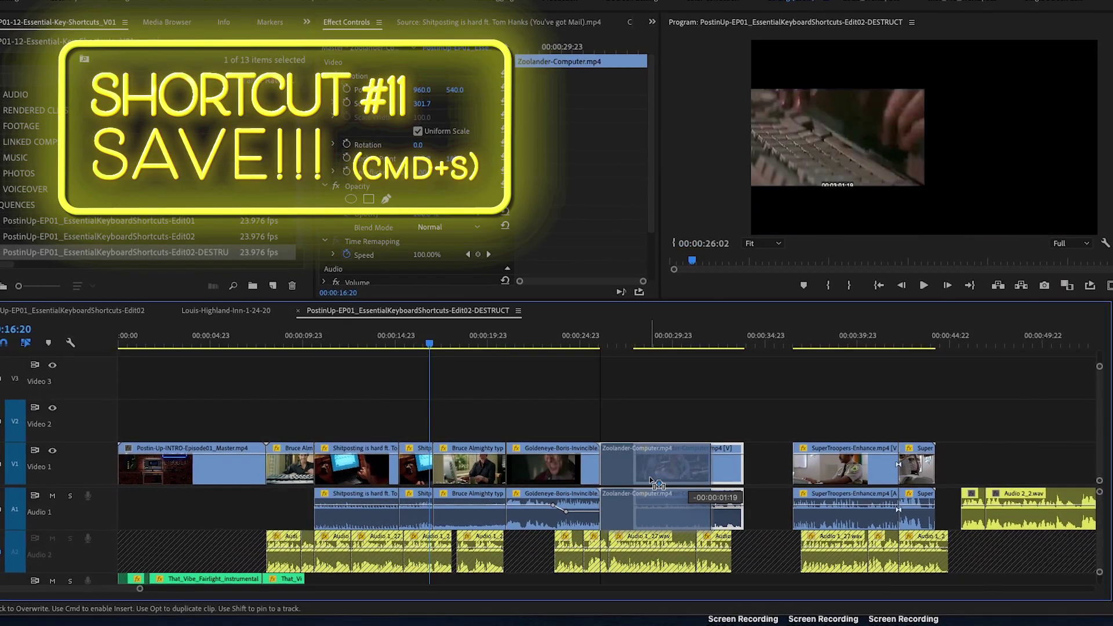
pyautogui.moveTo(938, 481); pyautogui.dragTo(937, 482)
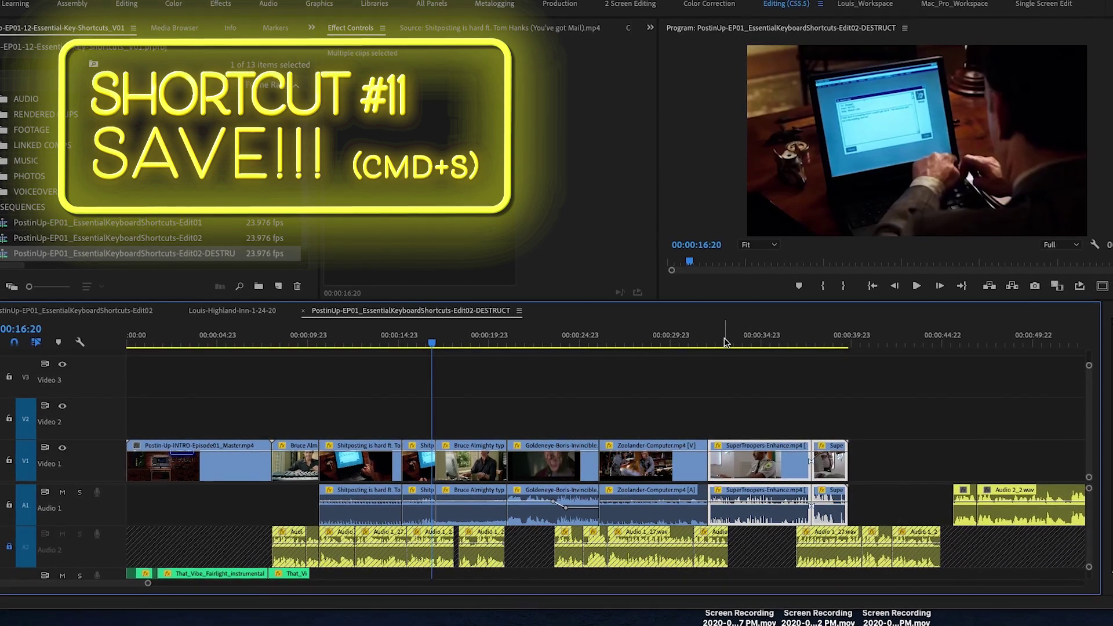
pyautogui.click(748, 342)
pyautogui.press('super+s')
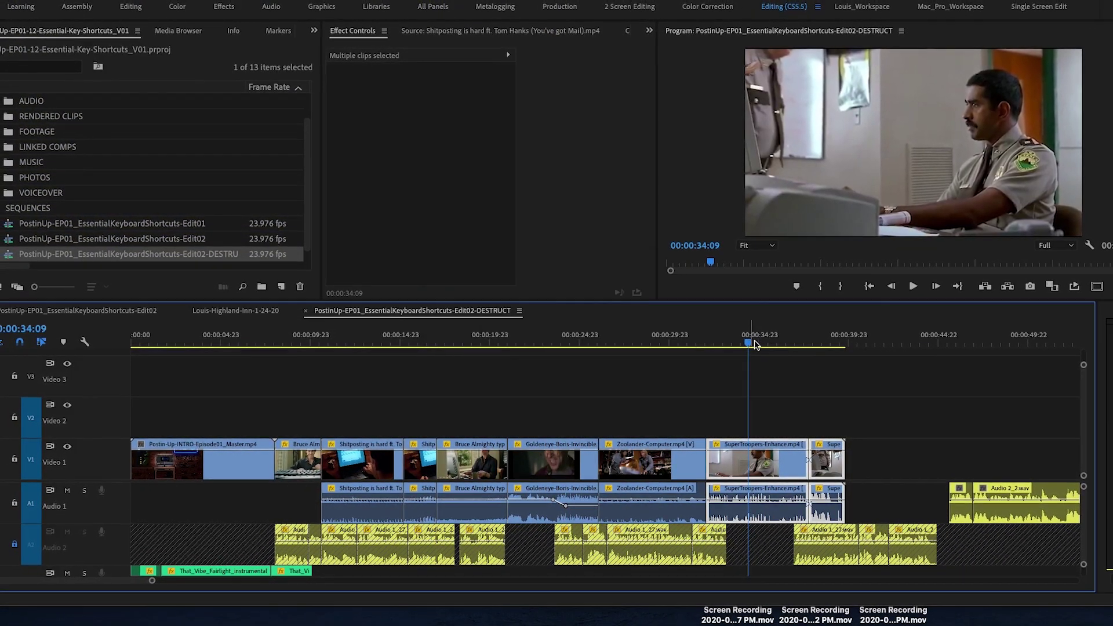
# - Delete the short last SuperTroopers clip with its audio and save the project
pyautogui.moveTo(885, 398); pyautogui.dragTo(816, 509)
pyautogui.press('Delete')
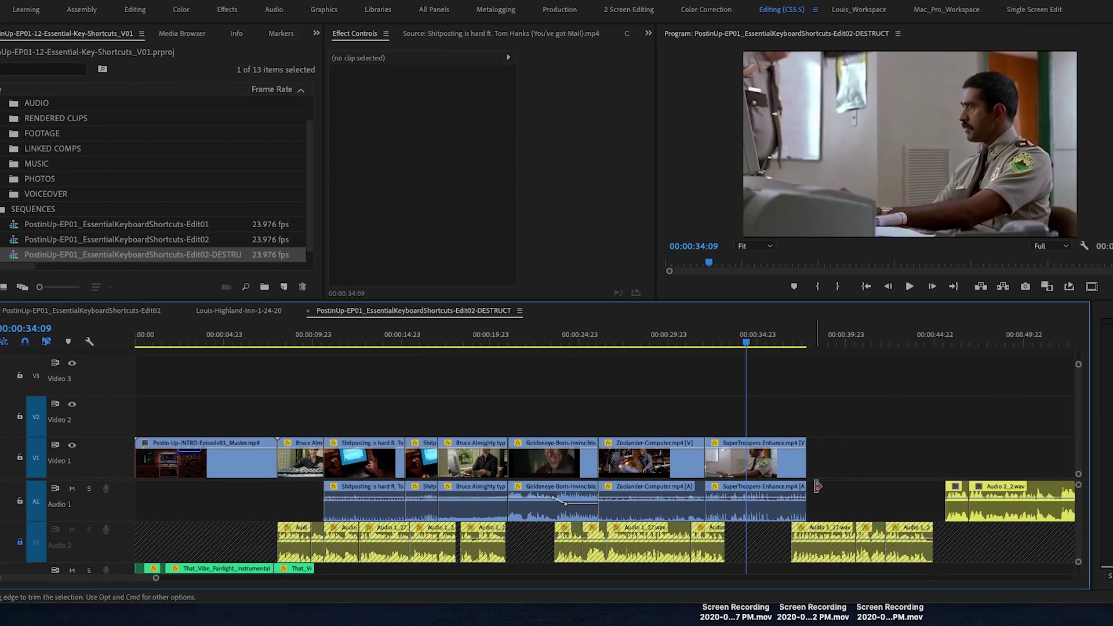
pyautogui.press('super+s')
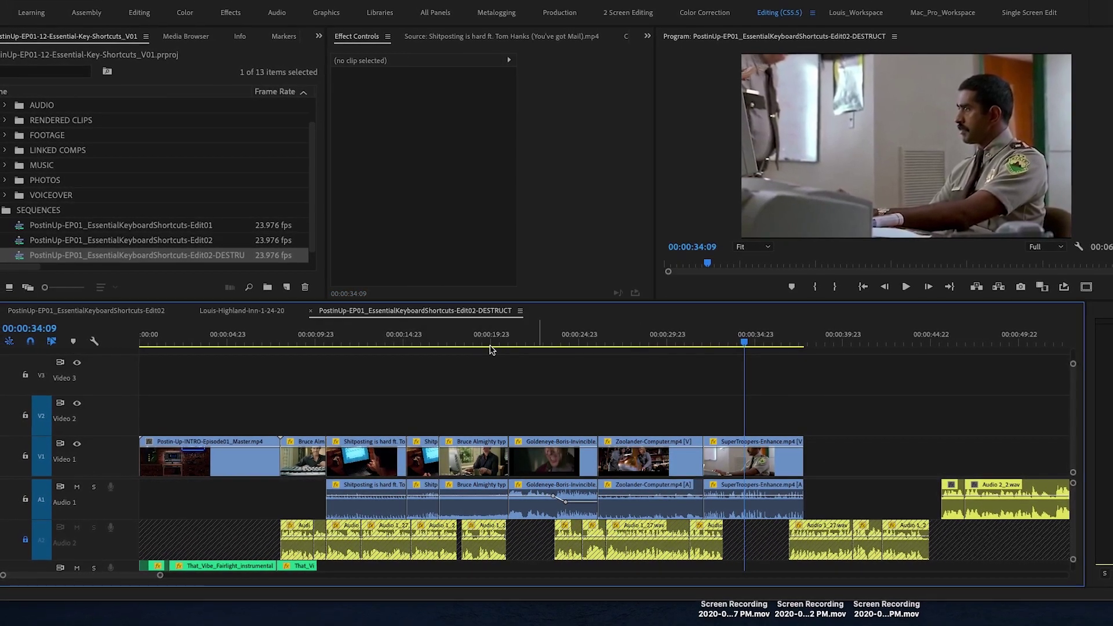
# - Ripple delete the Bruce Almighty clip before the Goldeneye clip, save the project, and move the playhead past the last video clip
pyautogui.click(474, 342)
pyautogui.click(478, 463)
pyautogui.hotkey('shift', 'Delete')
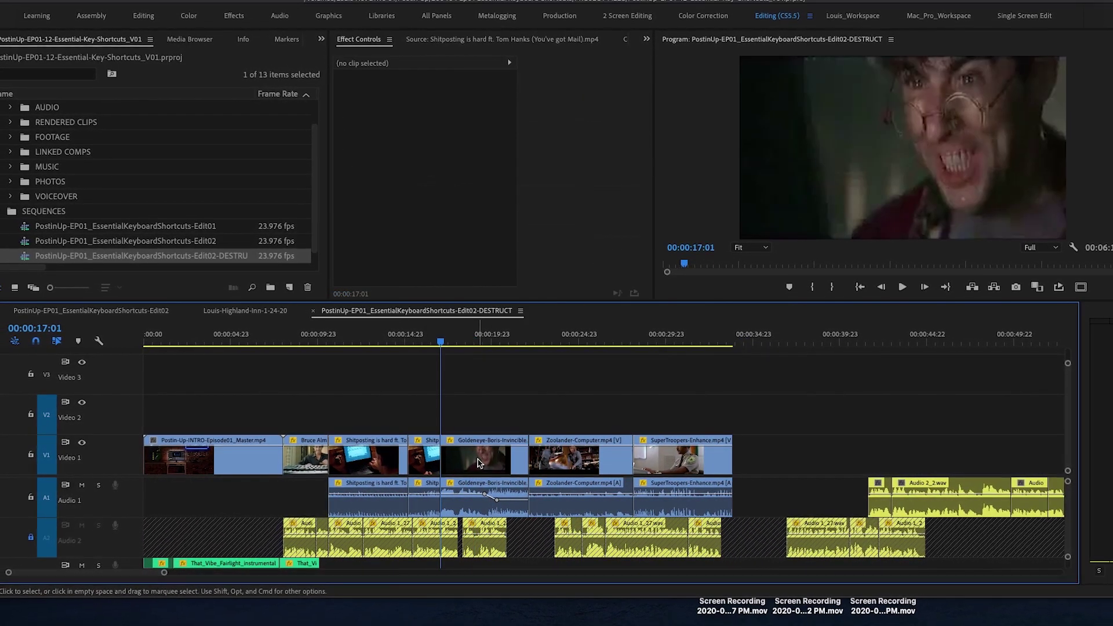
pyautogui.press('super+s')
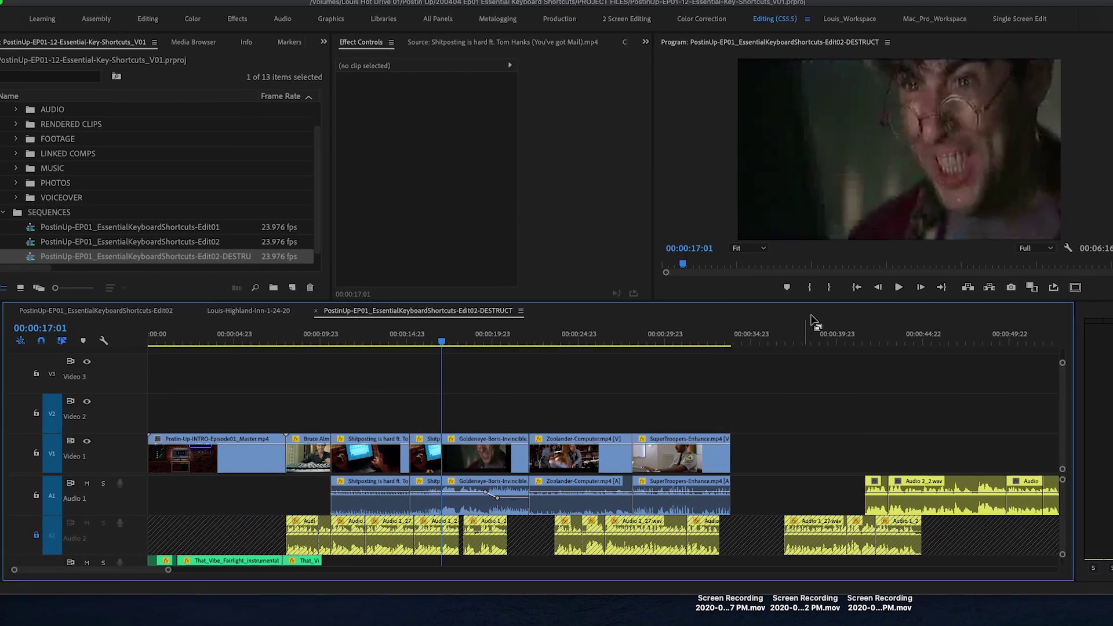
pyautogui.click(811, 340)
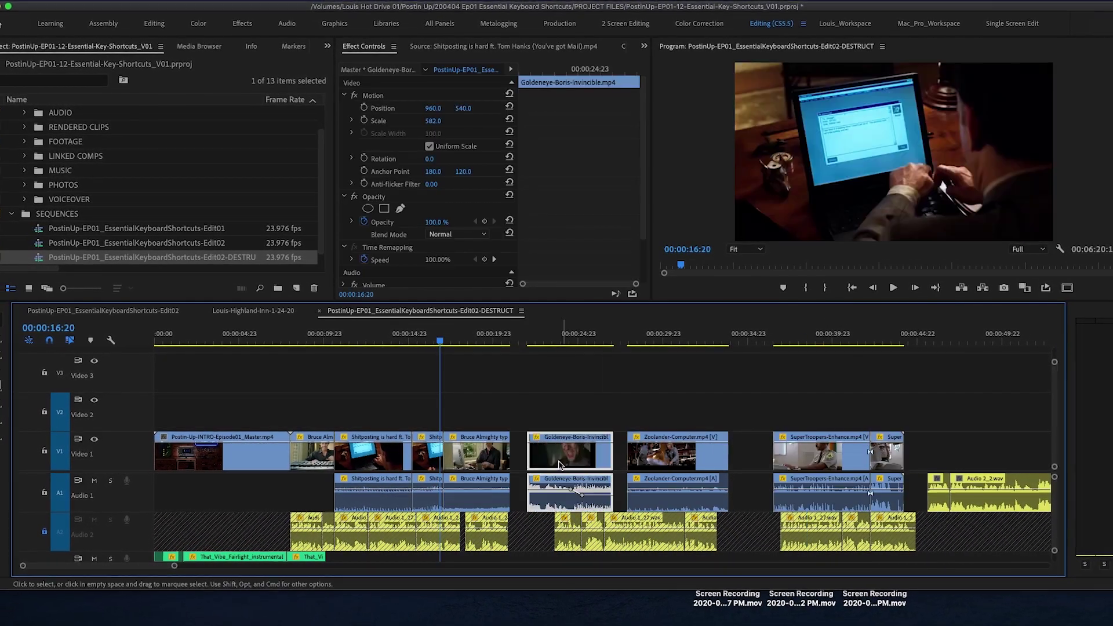
# - Slide the separated Goldeneye, Zoolander and SuperTroopers clips earlier to close their gaps, move the playhead to 00:00:34:09, and save the project
pyautogui.moveTo(556, 471); pyautogui.dragTo(554, 471)
pyautogui.moveTo(677, 465); pyautogui.dragTo(646, 465)
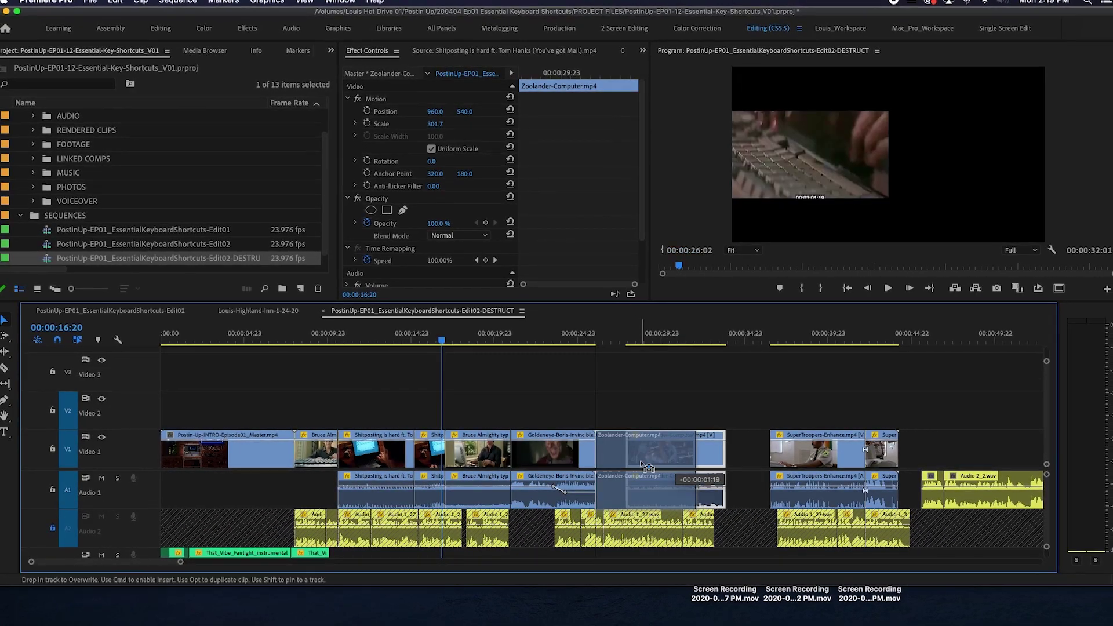
pyautogui.moveTo(811, 455); pyautogui.dragTo(737, 454)
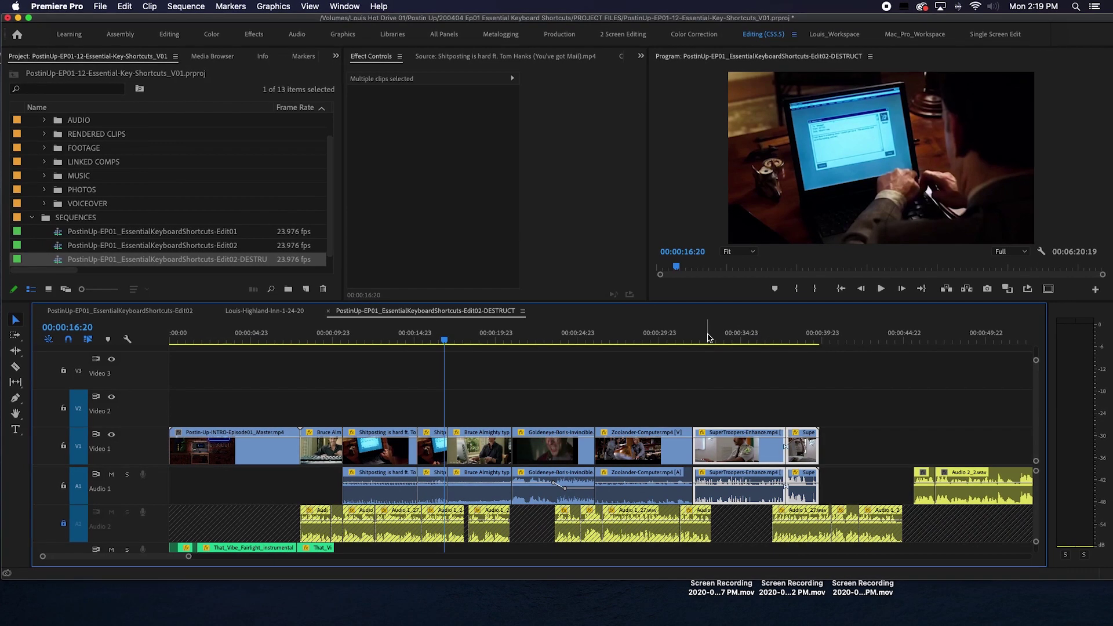
pyautogui.click(731, 340)
pyautogui.press('super+s')
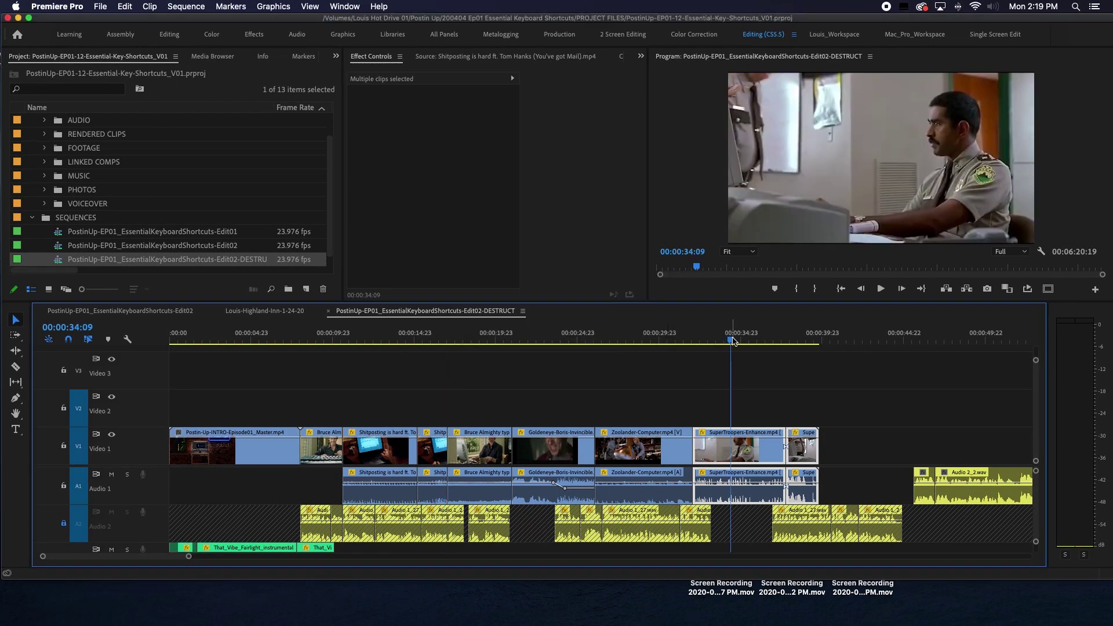
# - Select and delete the short final SuperTroopers clip and its audio, and save the project
pyautogui.click(825, 380)
pyautogui.moveTo(822, 429); pyautogui.dragTo(815, 467)
pyautogui.press('Delete')
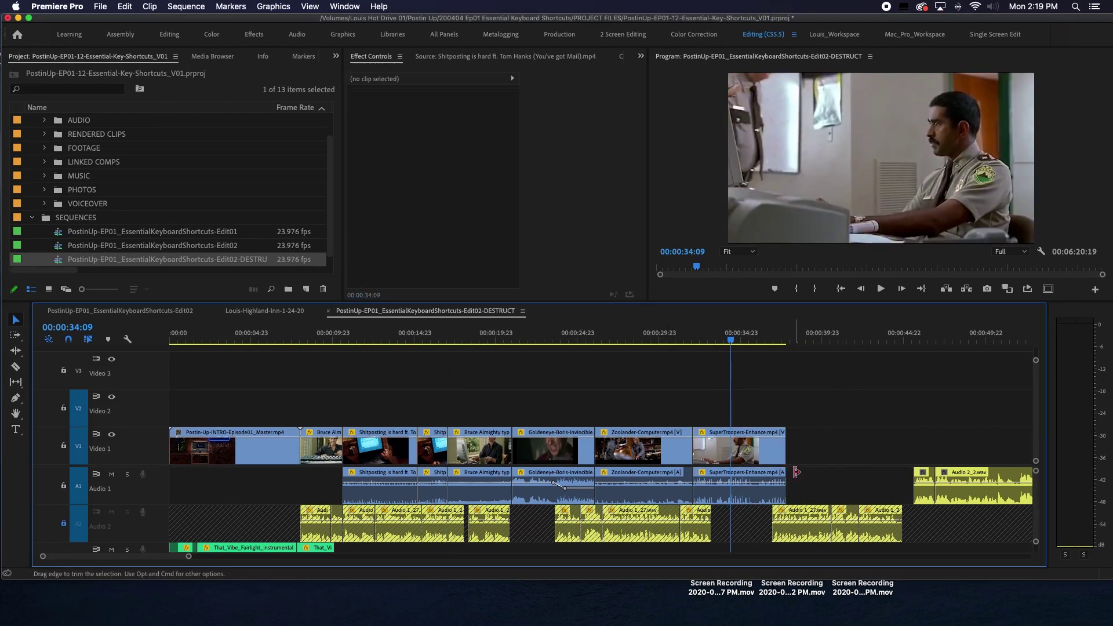
pyautogui.press('super+s')
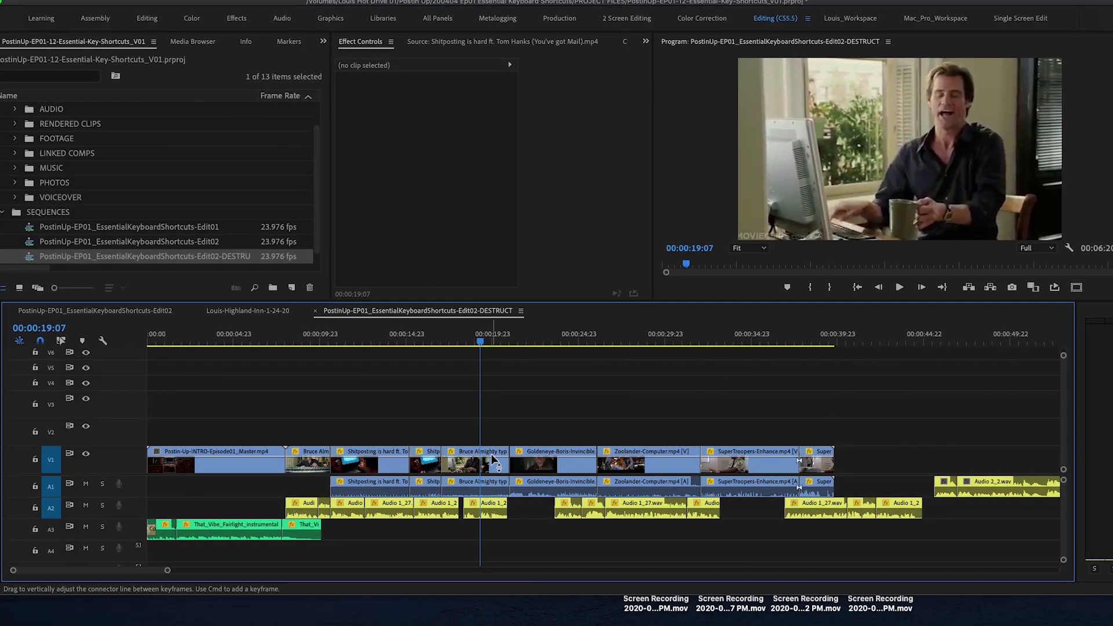
# - Delete only the video of the Bruce Almighty clip before the Goldeneye clip on Video 1, keeping its audio
pyautogui.click(492, 454)
pyautogui.press('BackSpace')
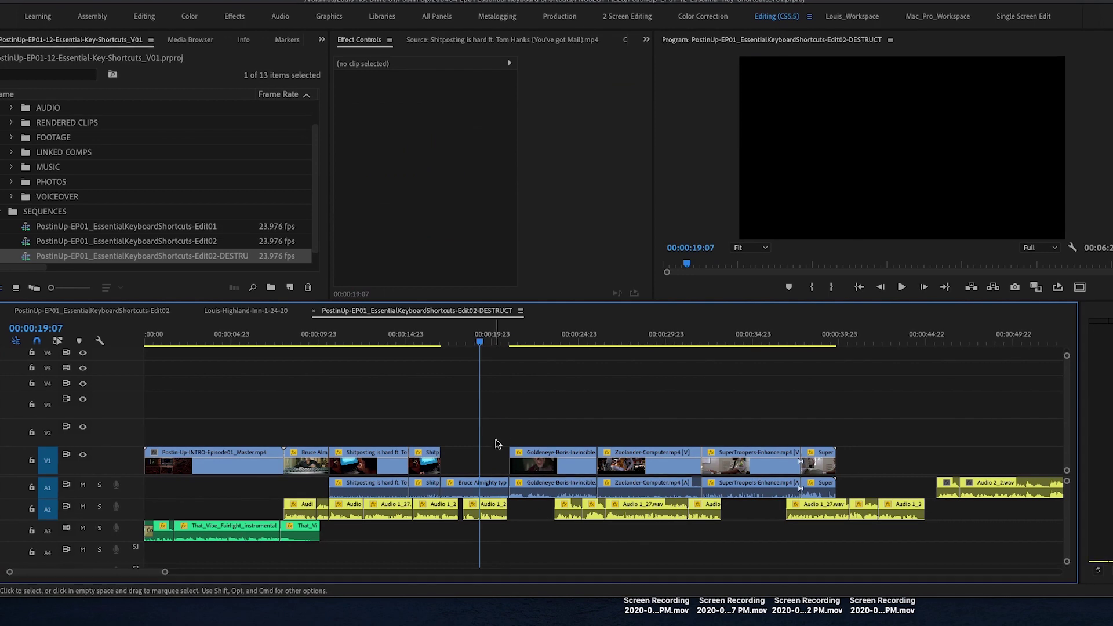
# - Move the playhead to the next edit at 00:00:21:00 and target Video 2 instead of Video 1
pyautogui.press('Down')
pyautogui.click(97, 418)
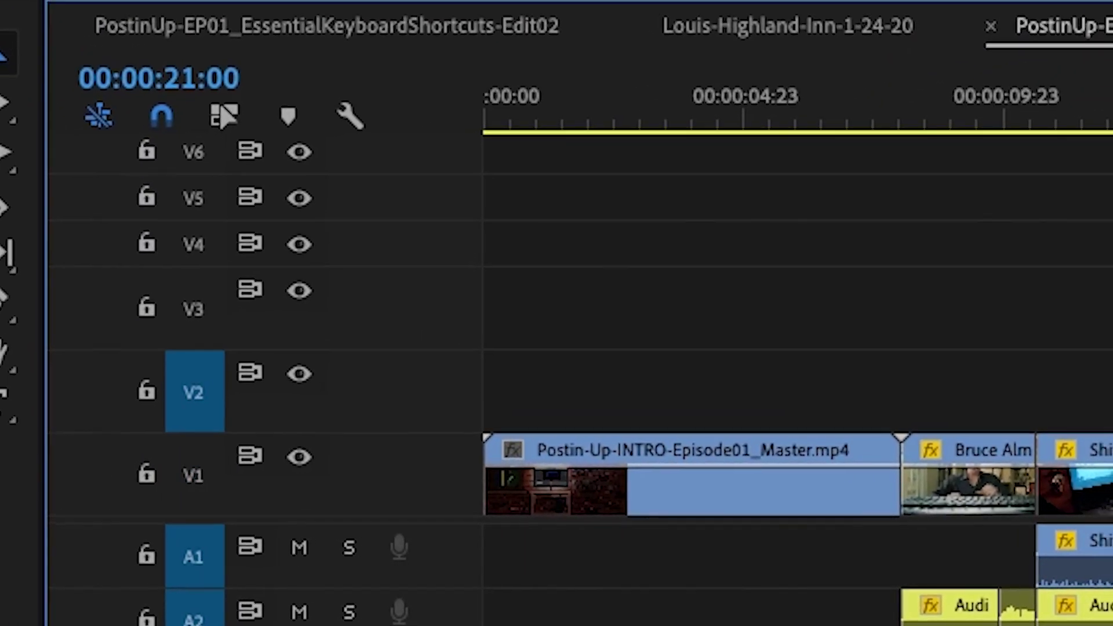
# - Paste the cut Bruce Almighty video onto Video 2 at 00:00:21:00 and move only the Zoolander video to Video 3 at 00:00:21:20
pyautogui.hotkey('ctrl', 'v')
pyautogui.click(524, 343)
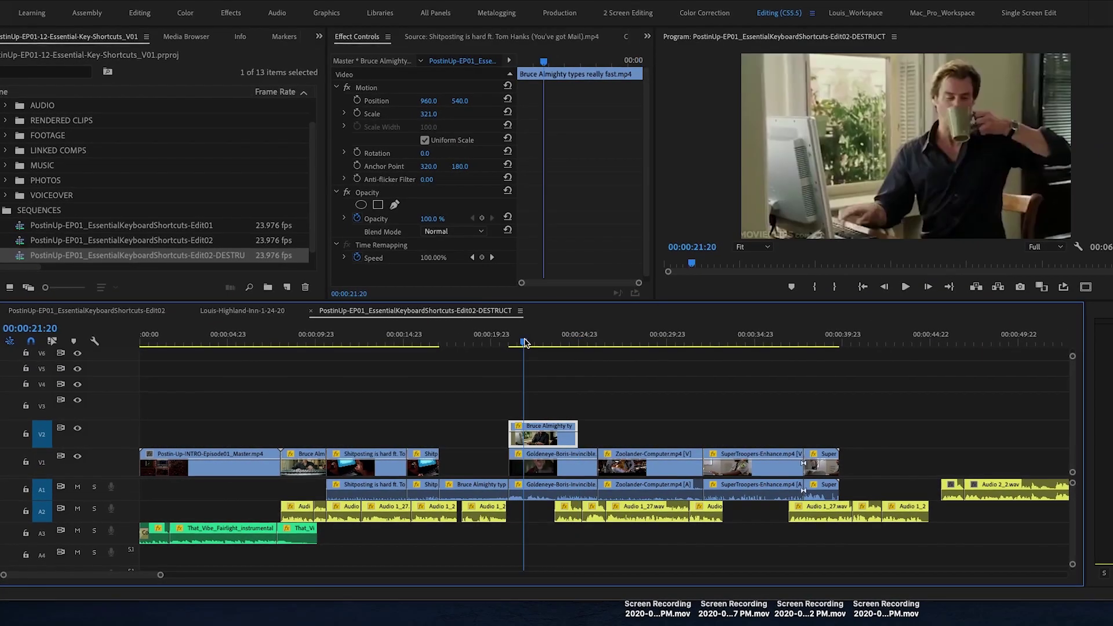
pyautogui.keyDown('alt'); pyautogui.click(638, 470); pyautogui.keyUp('alt')
pyautogui.press('BackSpace')
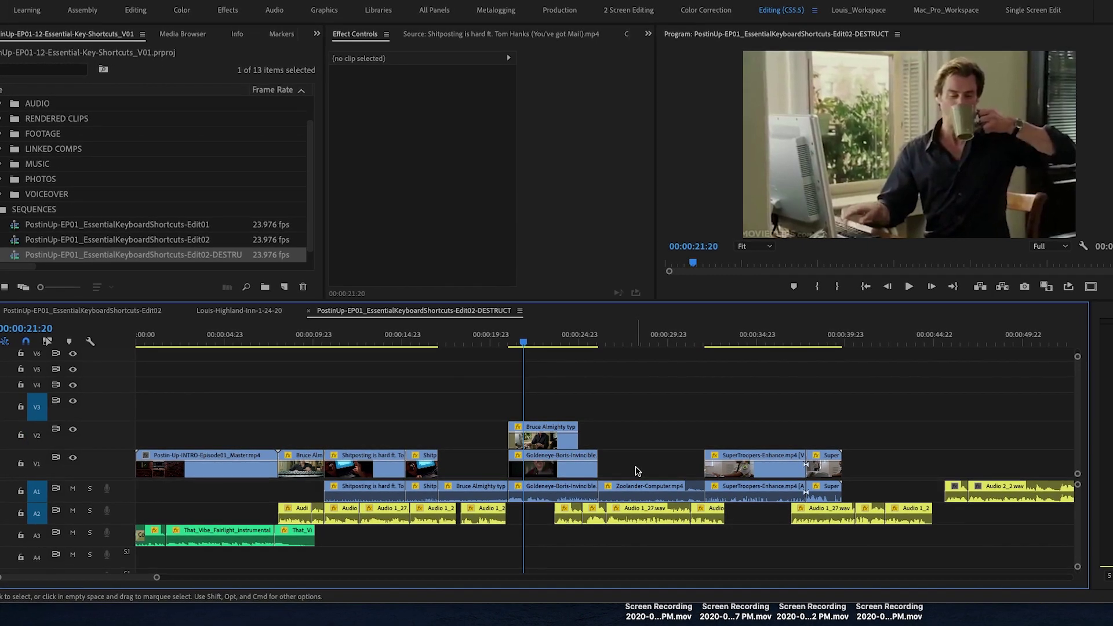
pyautogui.hotkey('ctrl', 'v')
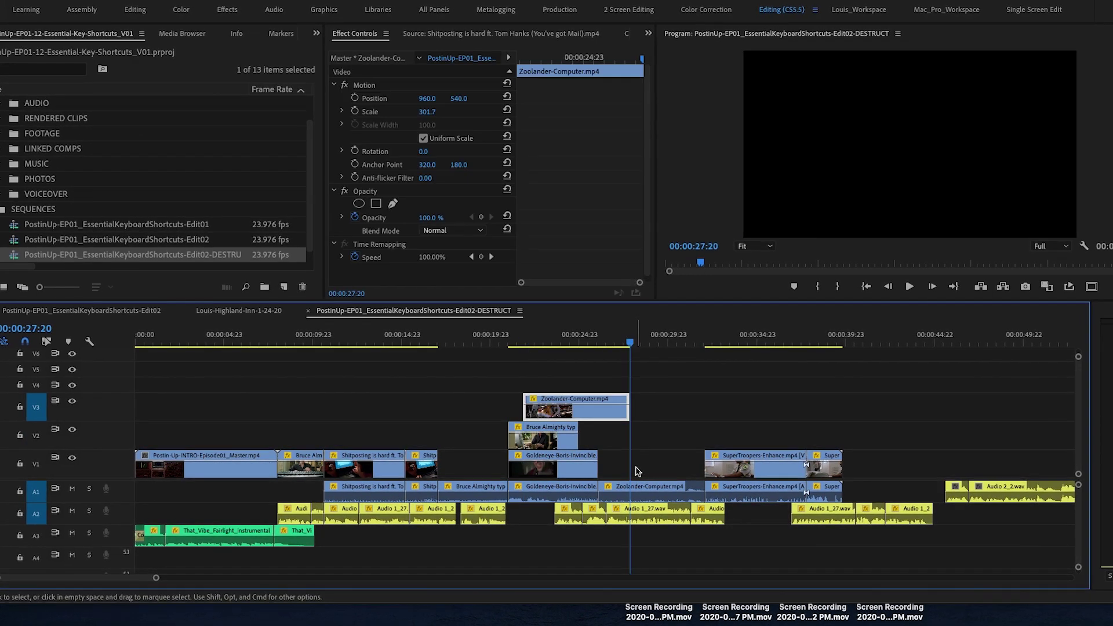
# - Move the playhead to 00:00:23:06 and target Video 1 through Video 4, leaving the audio tracks untargeted
pyautogui.click(549, 342)
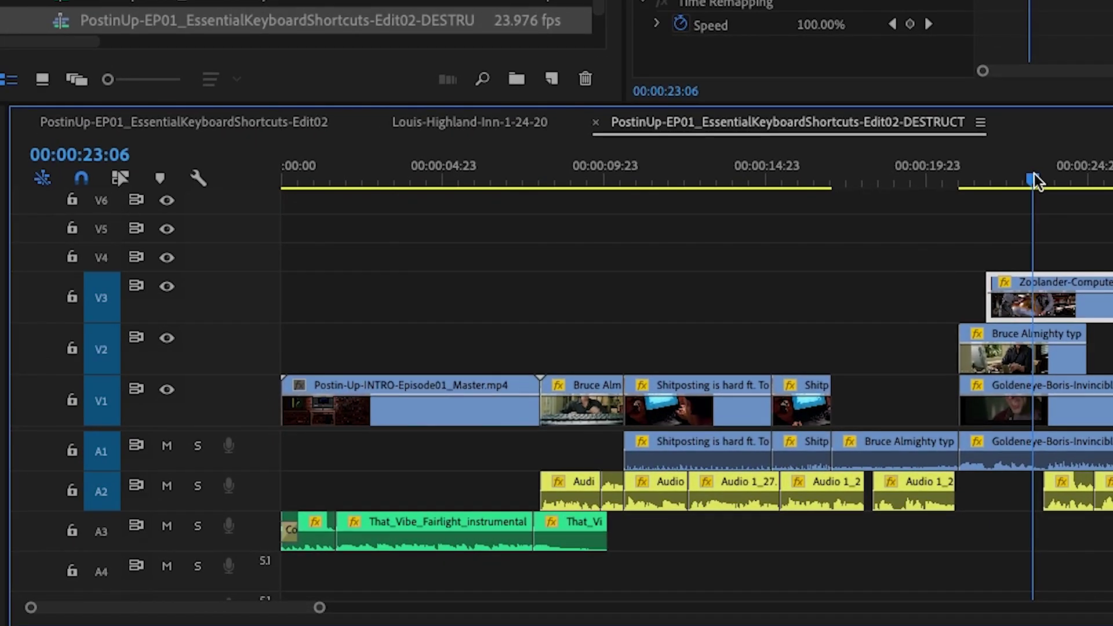
pyautogui.press('4')
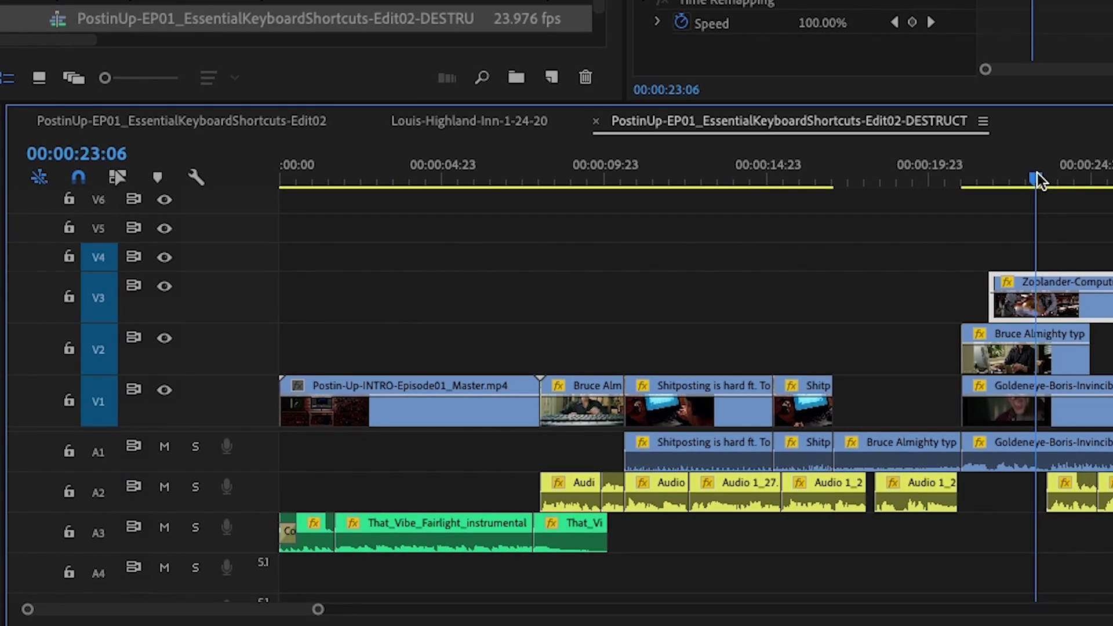
# - Cut the short Audio 1_27.wav clip below the Goldeneye clip from Audio 2 and paste it onto Audio 1 at 00:00:05:15
pyautogui.click(1072, 500)
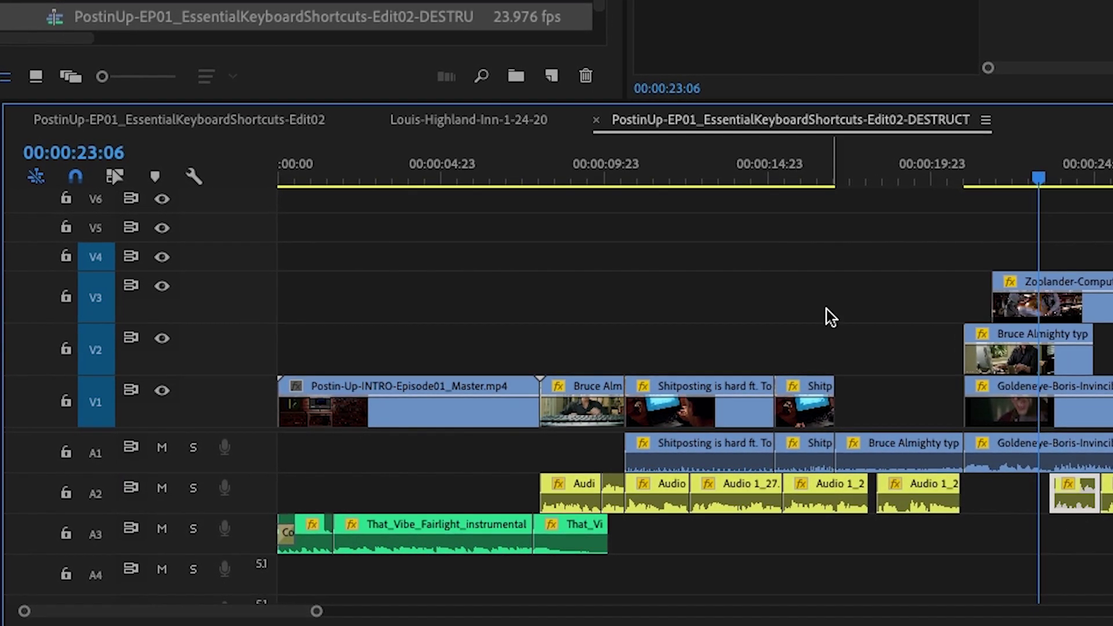
pyautogui.press('Delete')
pyautogui.click(463, 171)
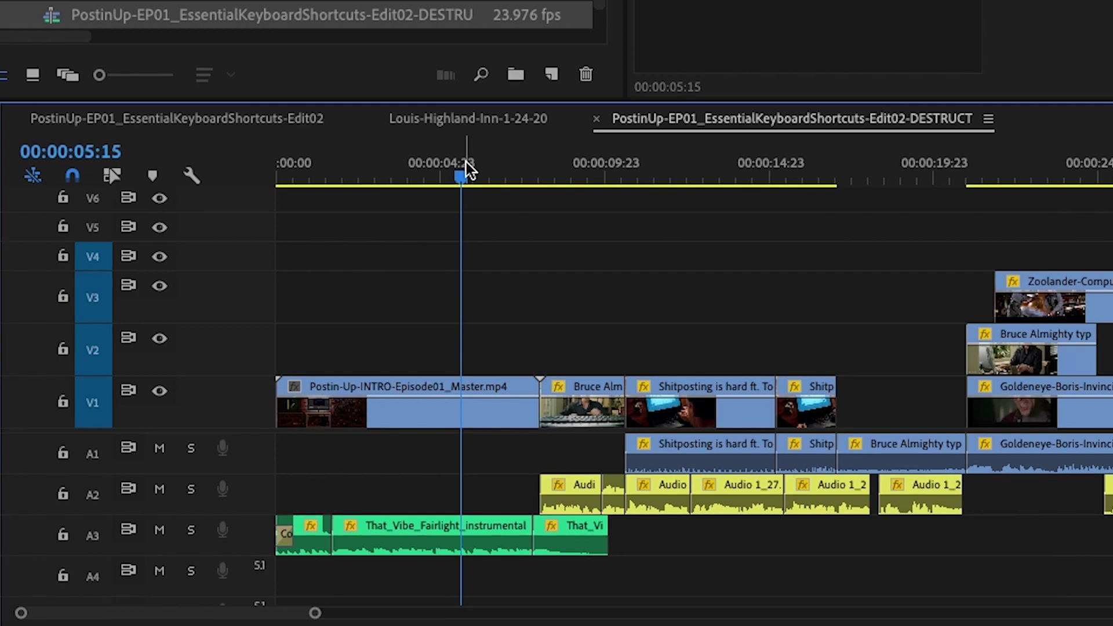
pyautogui.press('space')
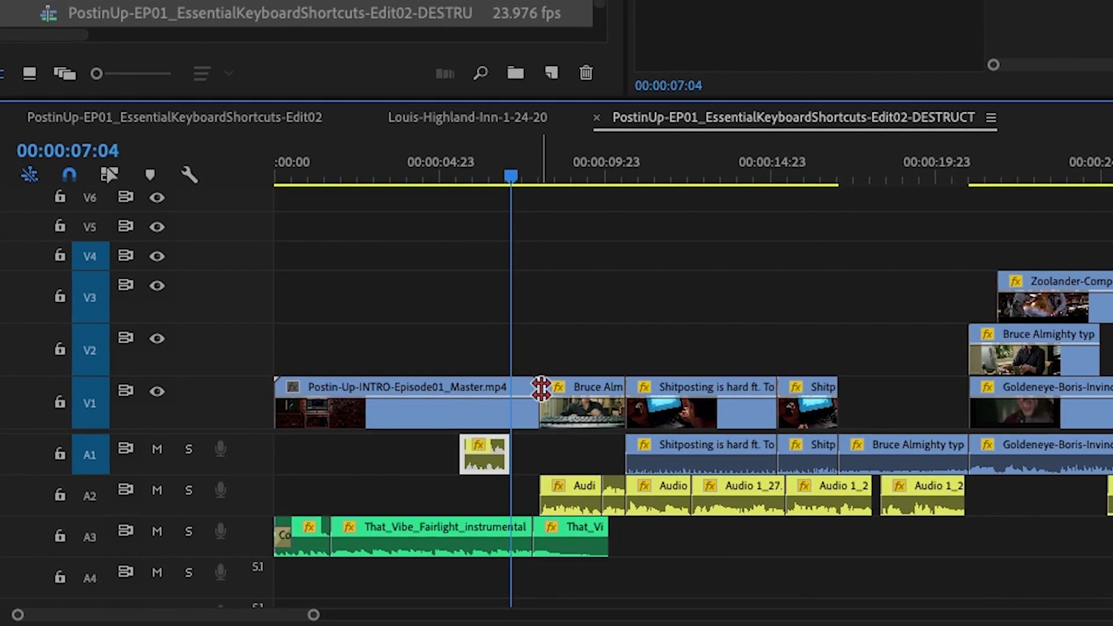
pyautogui.press('space')
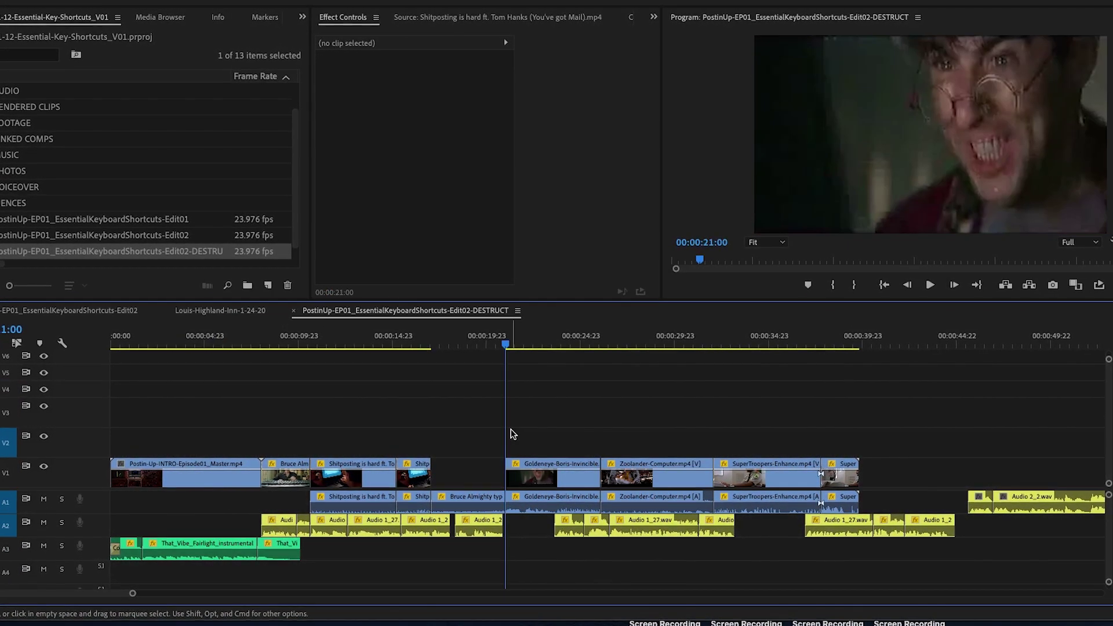
# - Place the Bruce Almighty video above the Goldeneye clip on Video 2, and move the Zoolander video without its audio to Video 3 at 00:00:21:20
pyautogui.press('Down')
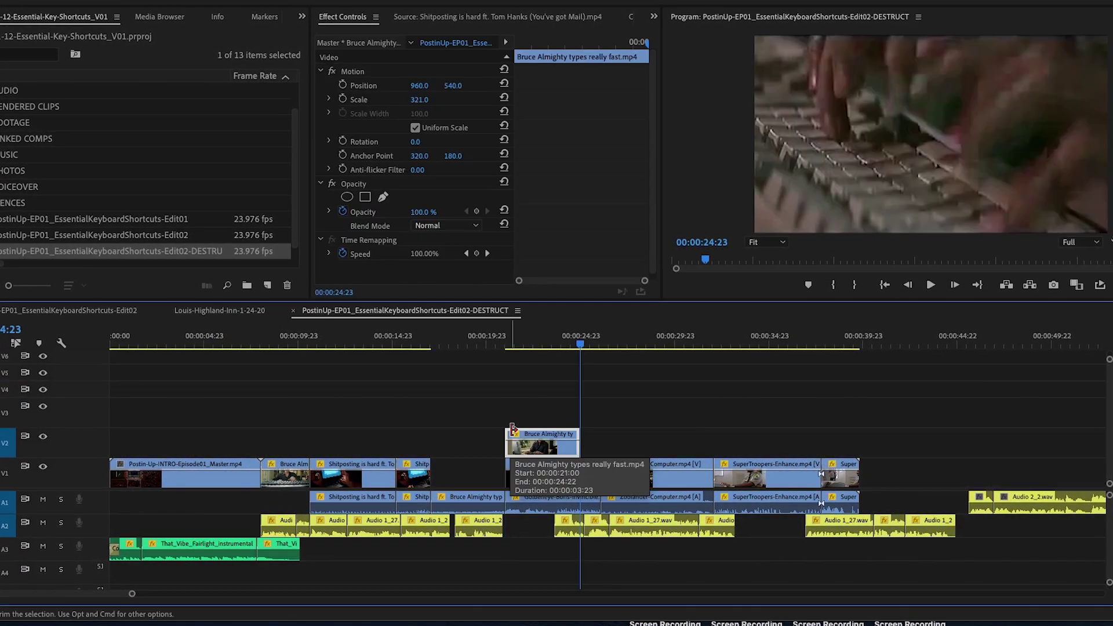
pyautogui.click(521, 346)
pyautogui.click(645, 482)
pyautogui.press('Delete')
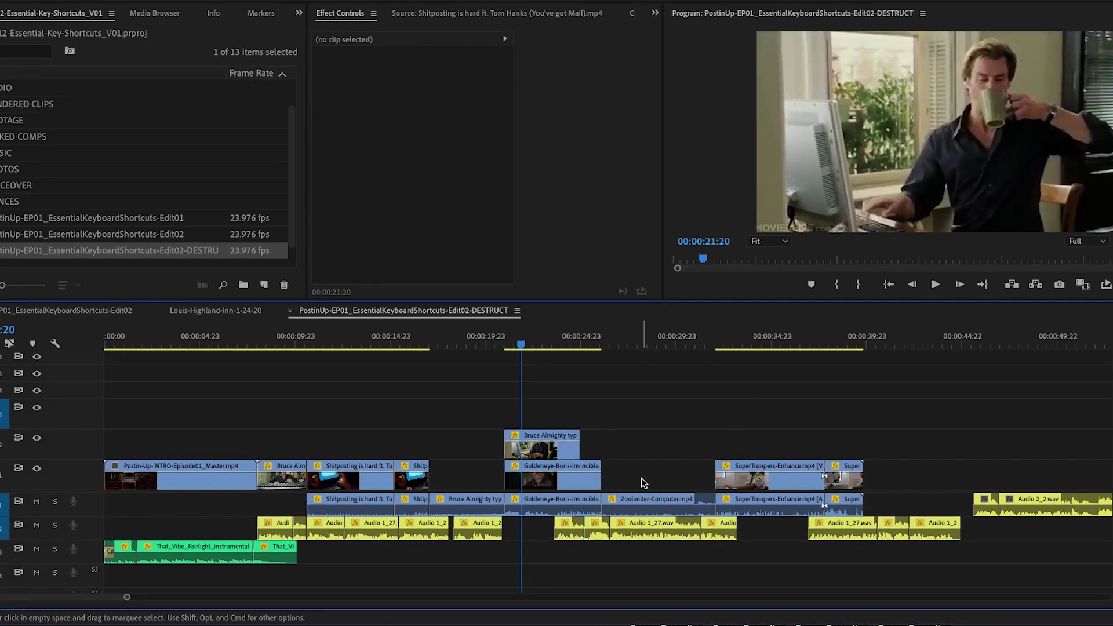
pyautogui.press('super+v')
# - Move the playhead to 00:00:23:06 and select the short Audio 1_27.wav clip on Audio 2 below the Goldeneye clip
pyautogui.click(552, 348)
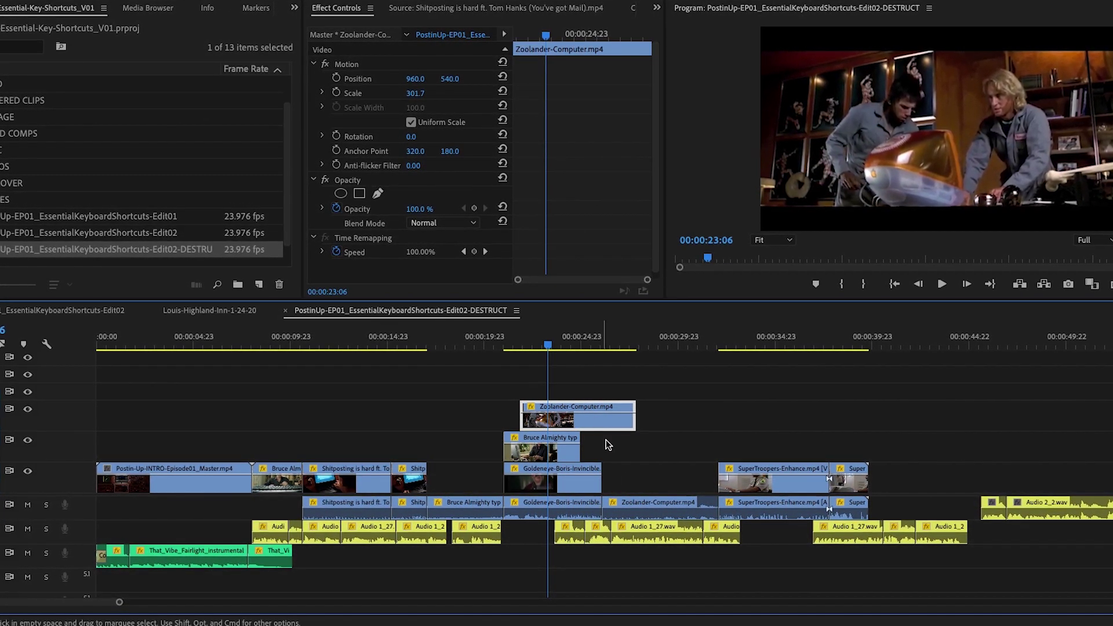
pyautogui.click(567, 543)
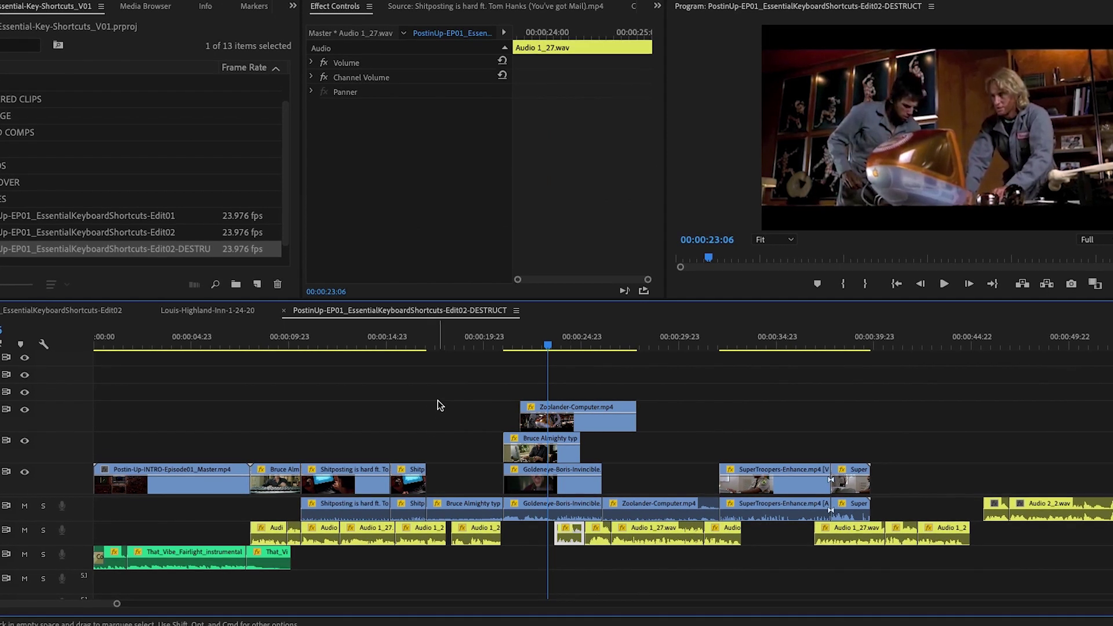